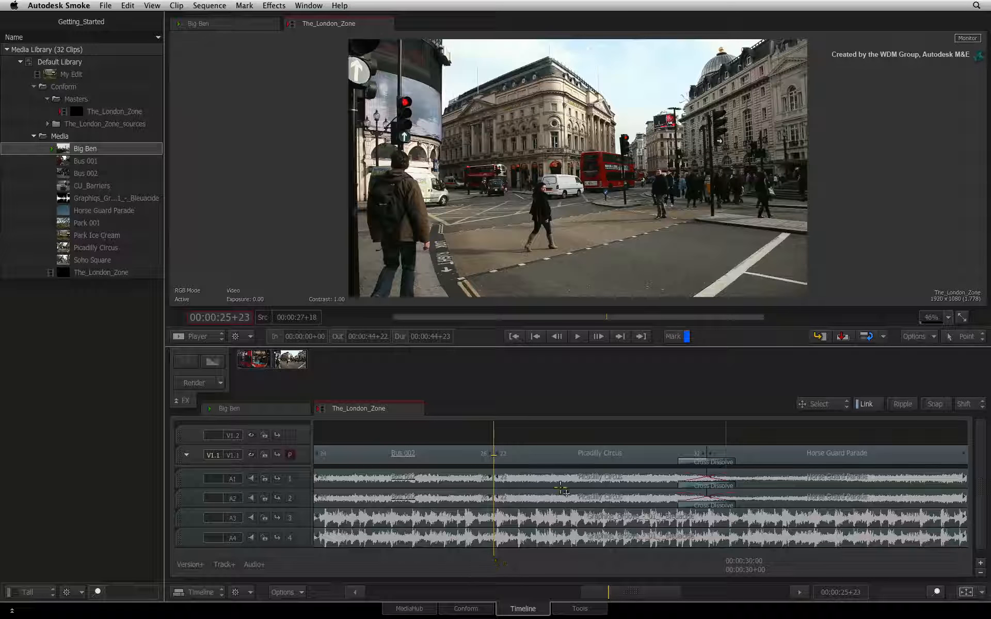
Step: Splice an empty gap segment on track V1.2 spanning the length of the Picadilly Circus clip
{"action": "left_click", "coordinate": [547, 456]}
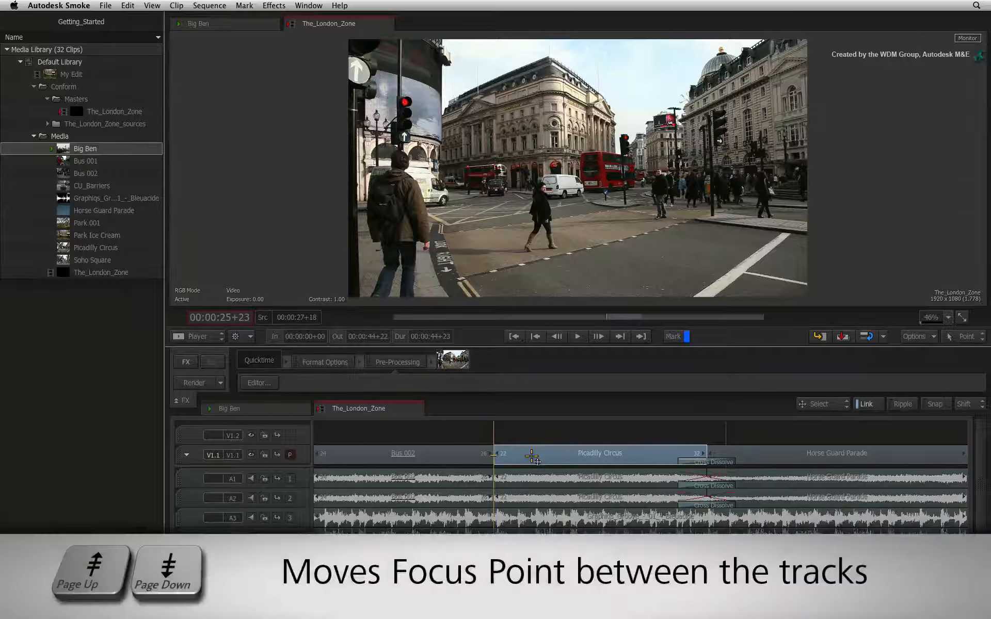
{"action": "key", "text": "Page_Up"}
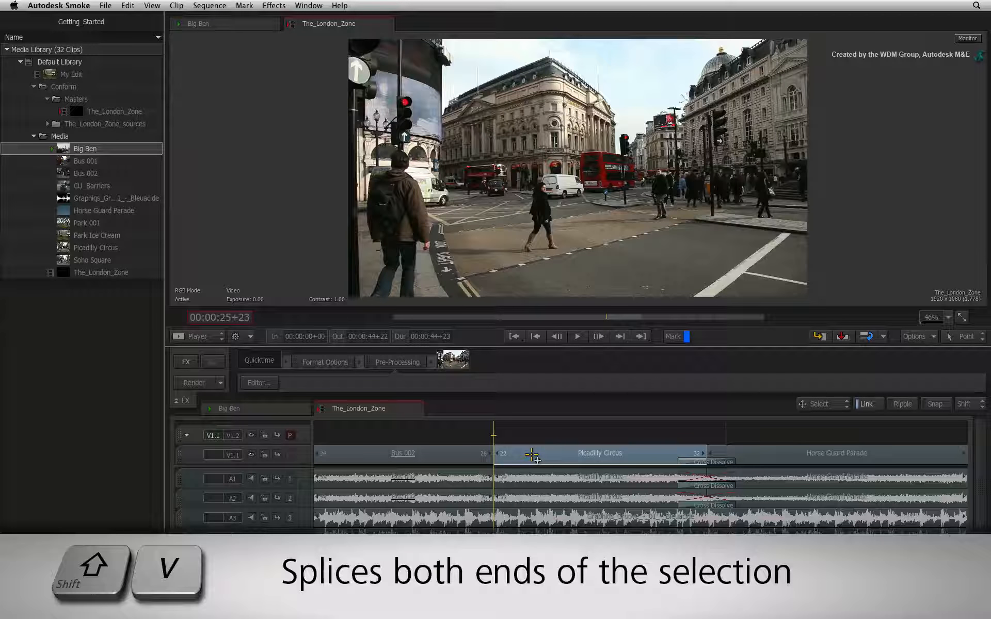
{"action": "key", "text": "shift+v"}
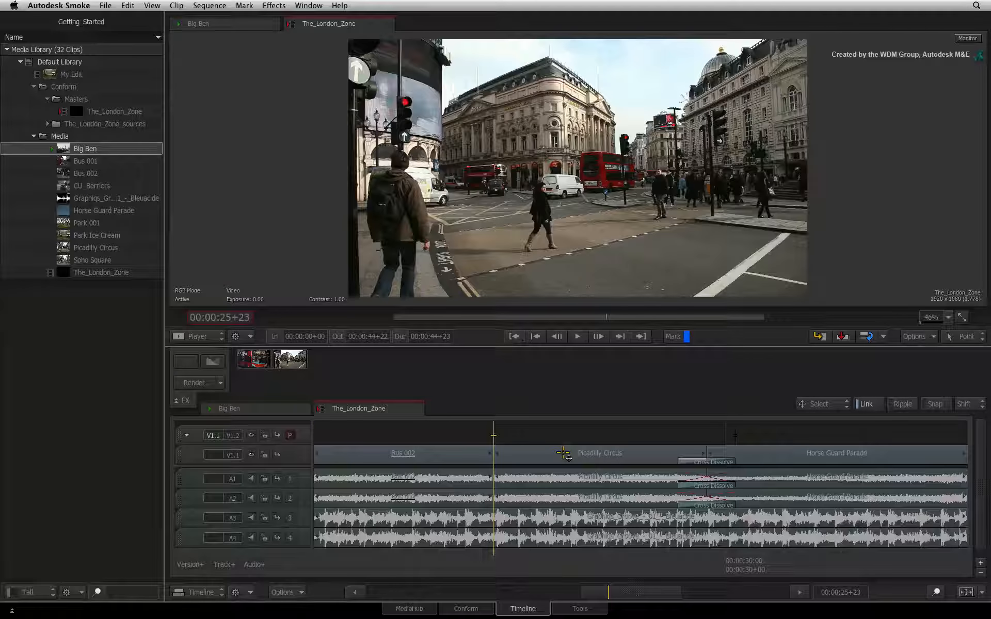
Step: Add a Text effect to the gap segment above the Picadilly Circus clip
{"action": "left_click", "coordinate": [561, 435]}
{"action": "right_click", "coordinate": [561, 435]}
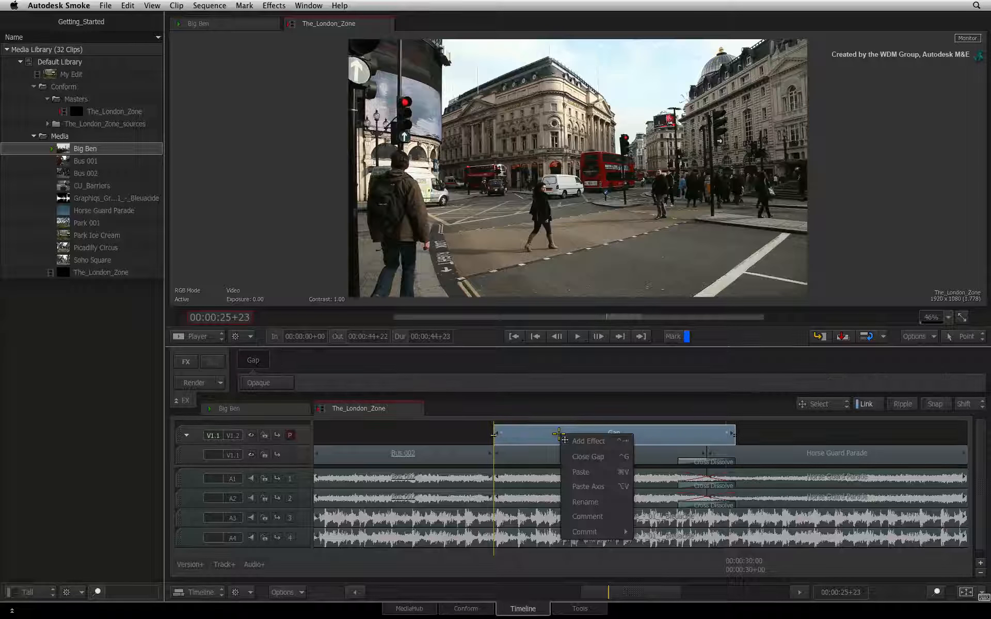
{"action": "left_click", "coordinate": [570, 442]}
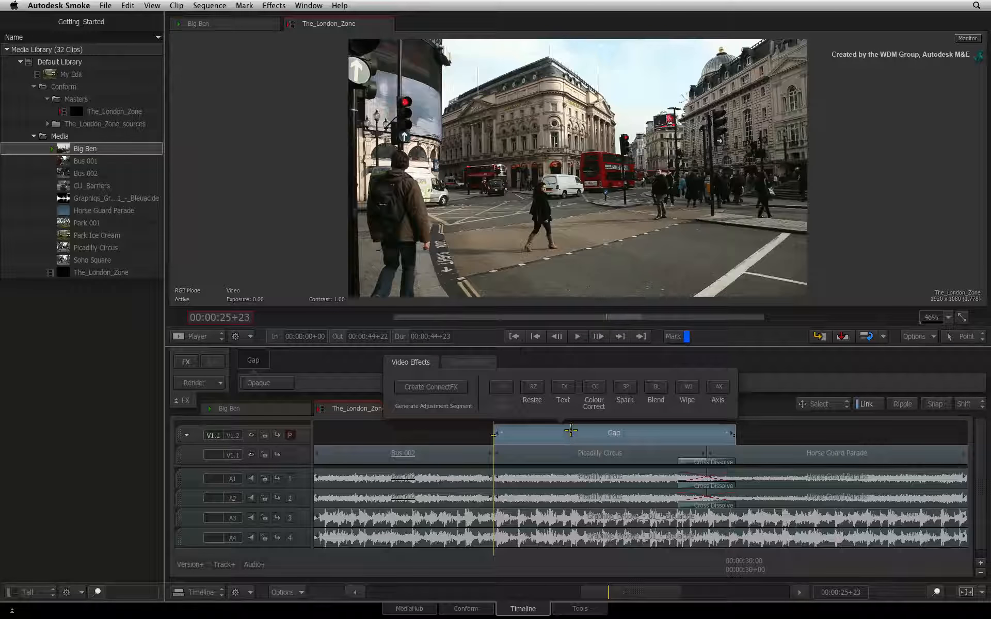
{"action": "left_click", "coordinate": [565, 386]}
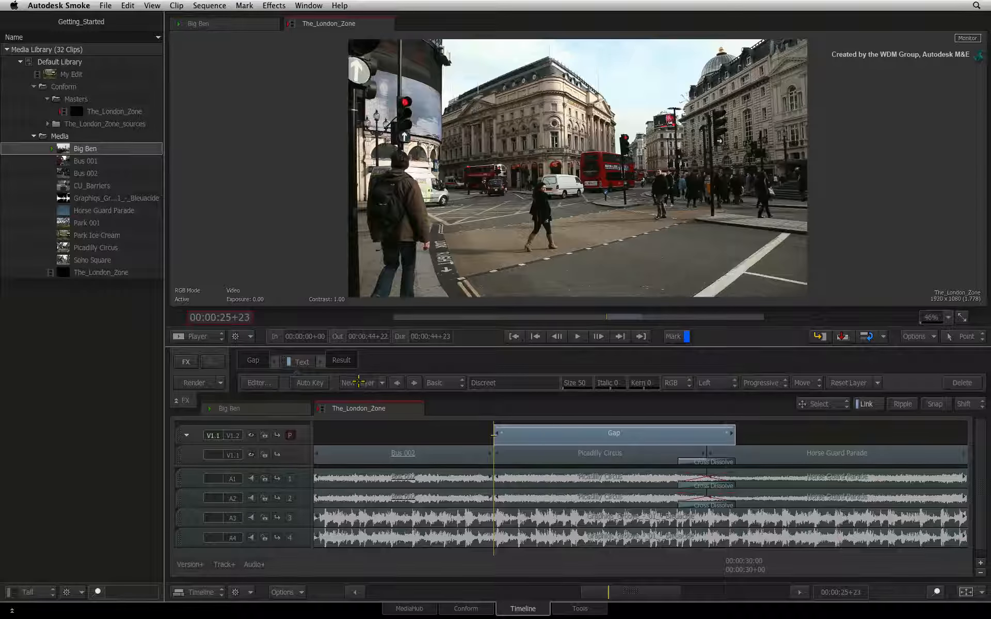
Step: Create a new text layer reading "Zone 1" and set its font size to 184
{"action": "left_click", "coordinate": [357, 383]}
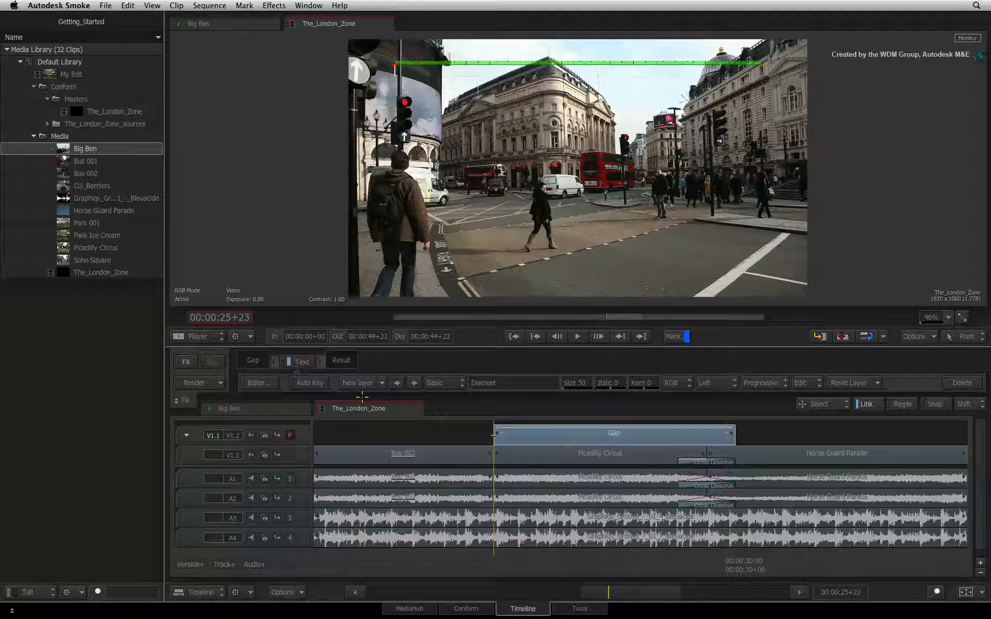
{"action": "type", "text": "Zone 1"}
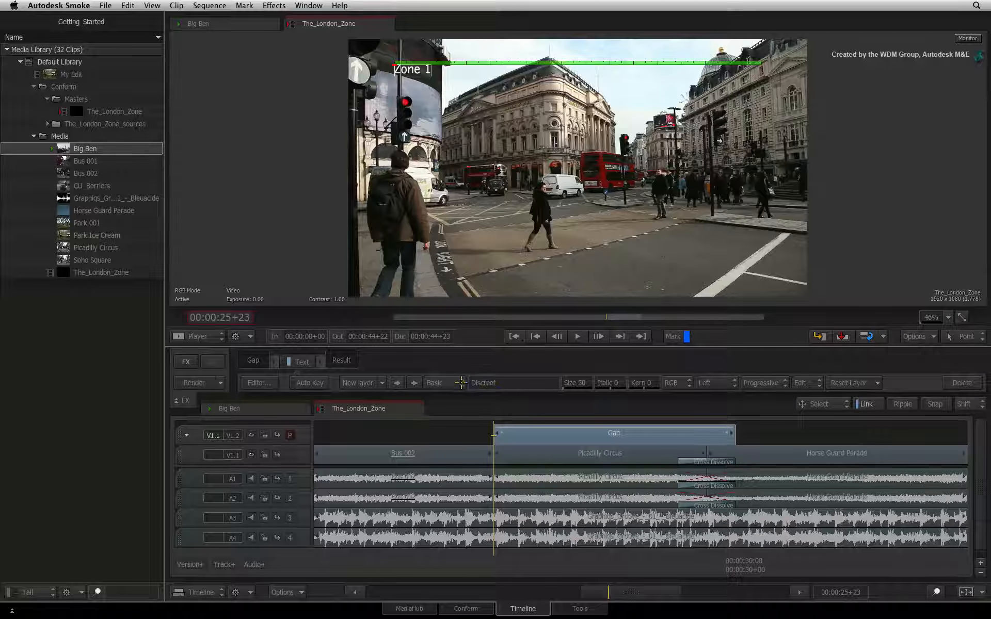
{"action": "left_click", "coordinate": [456, 382]}
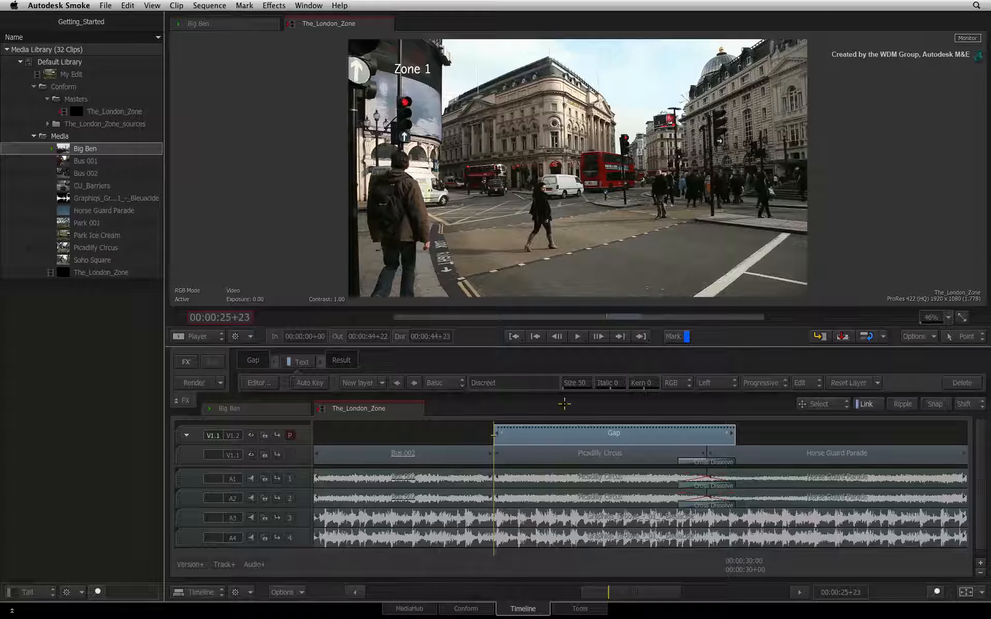
{"action": "left_click_drag", "start_coordinate": [574, 383], "coordinate": [622, 387]}
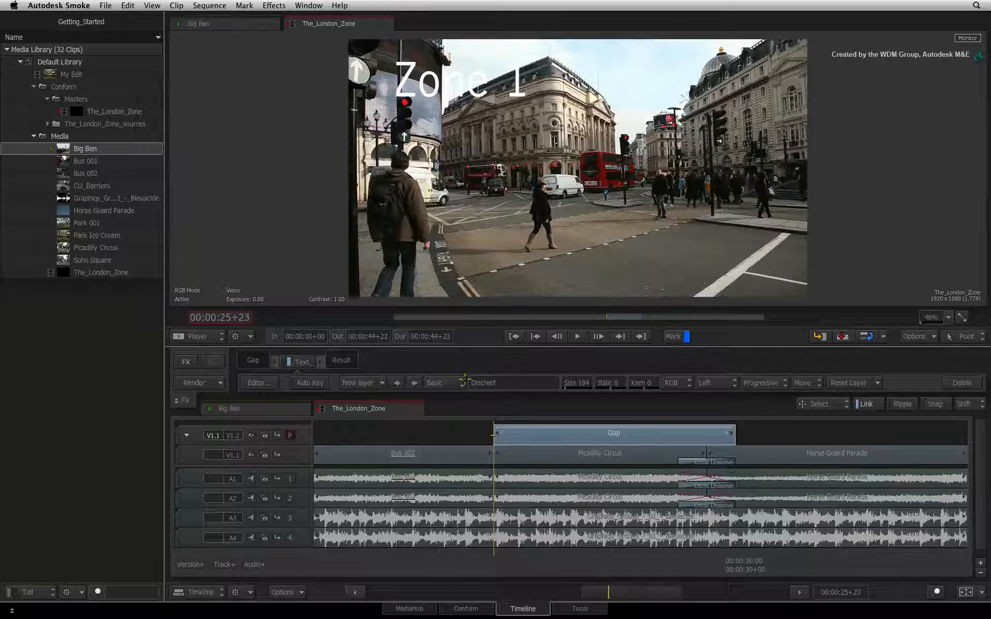
Step: Show the Layer Axis settings, then append "!!!!" to the "Zone 1" text in Edit mode
{"action": "left_click", "coordinate": [454, 382]}
{"action": "left_click", "coordinate": [459, 368]}
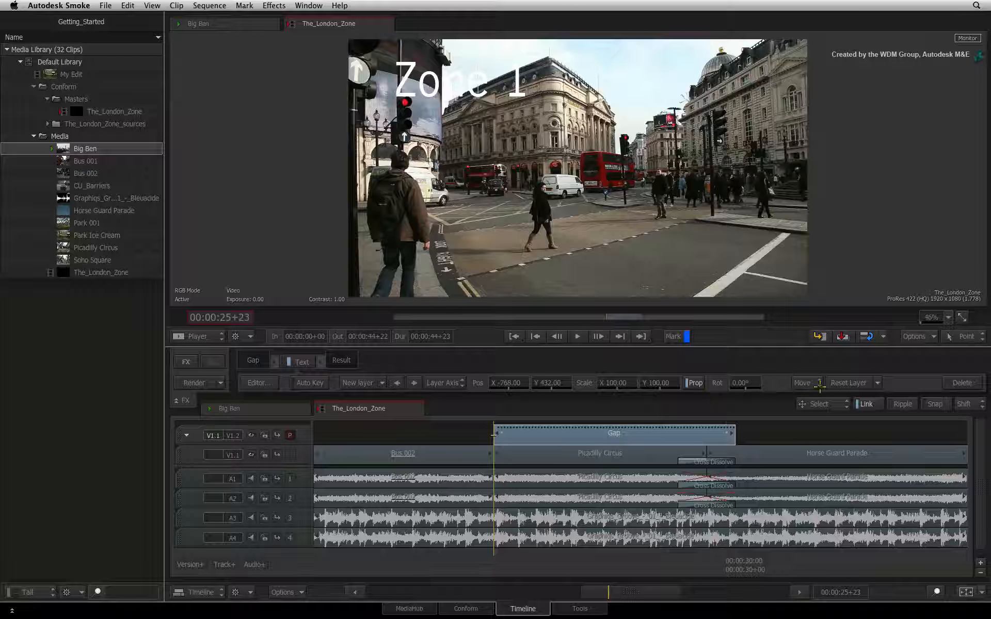
{"action": "left_click", "coordinate": [818, 381]}
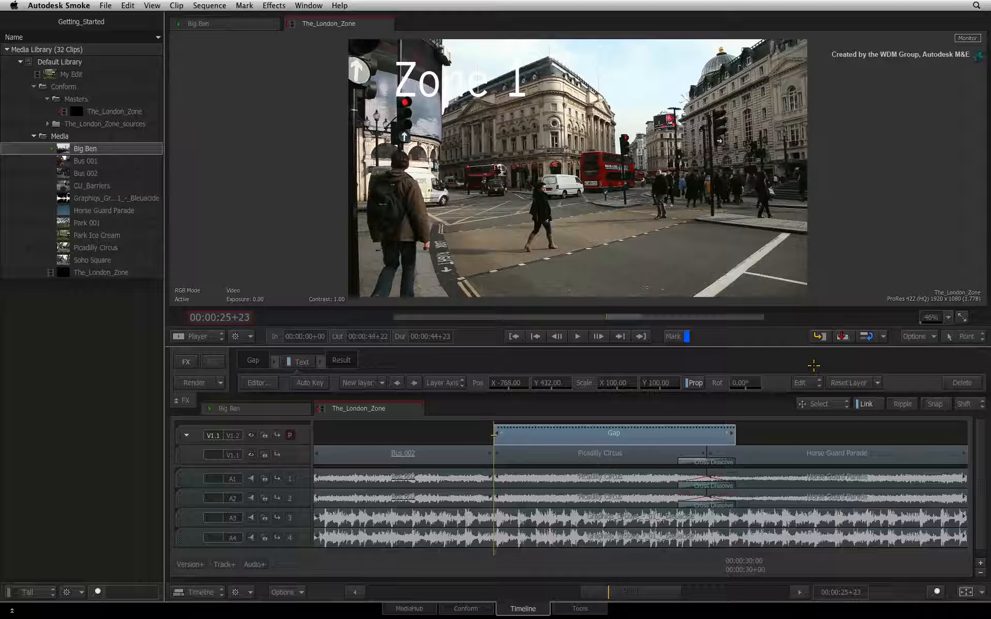
{"action": "type", "text": "!"}
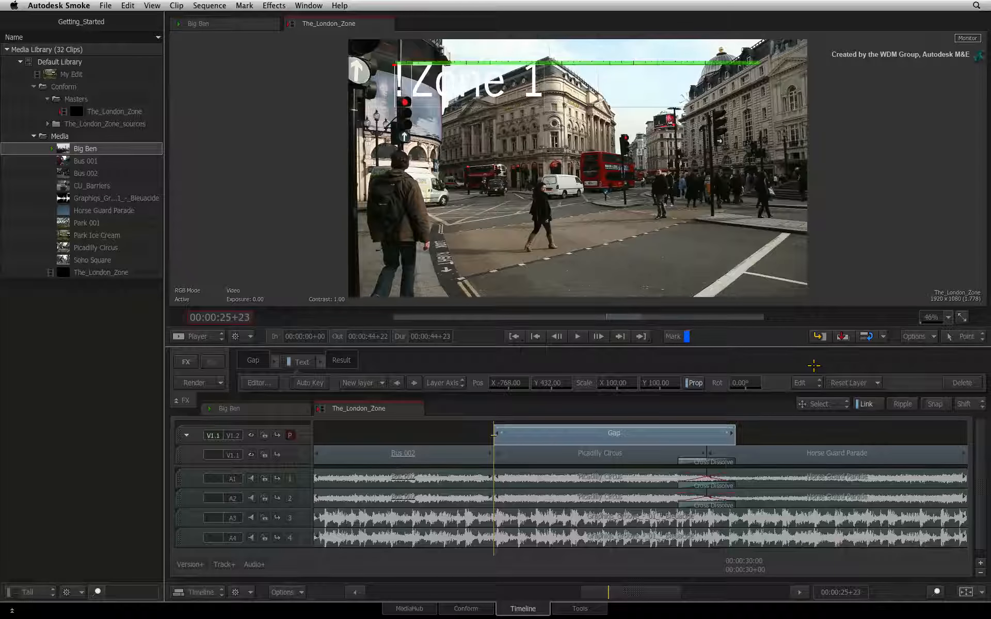
{"action": "key", "text": "BackSpace"}
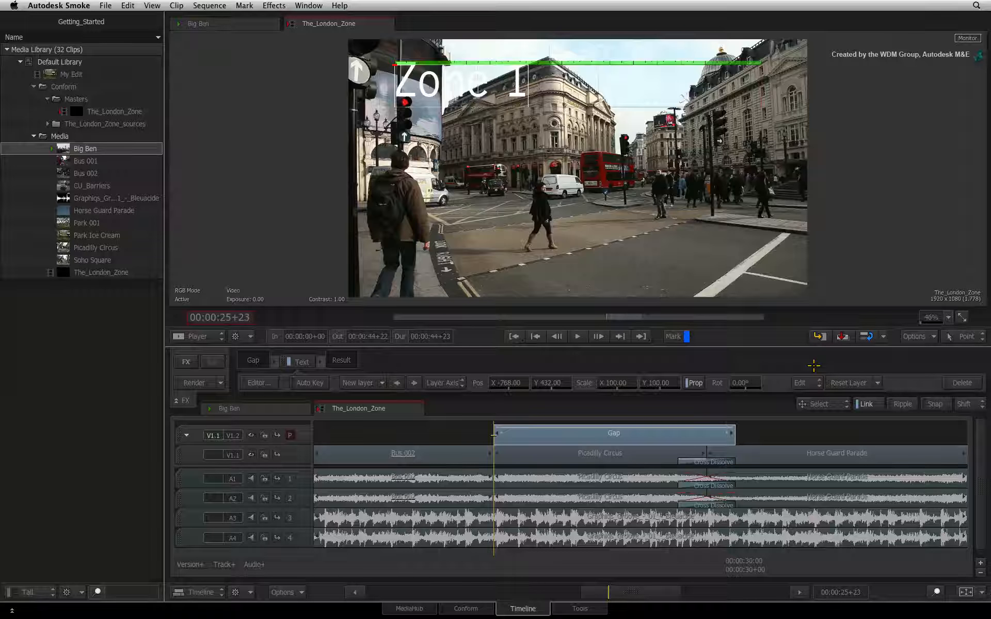
{"action": "type", "text": "!!!!"}
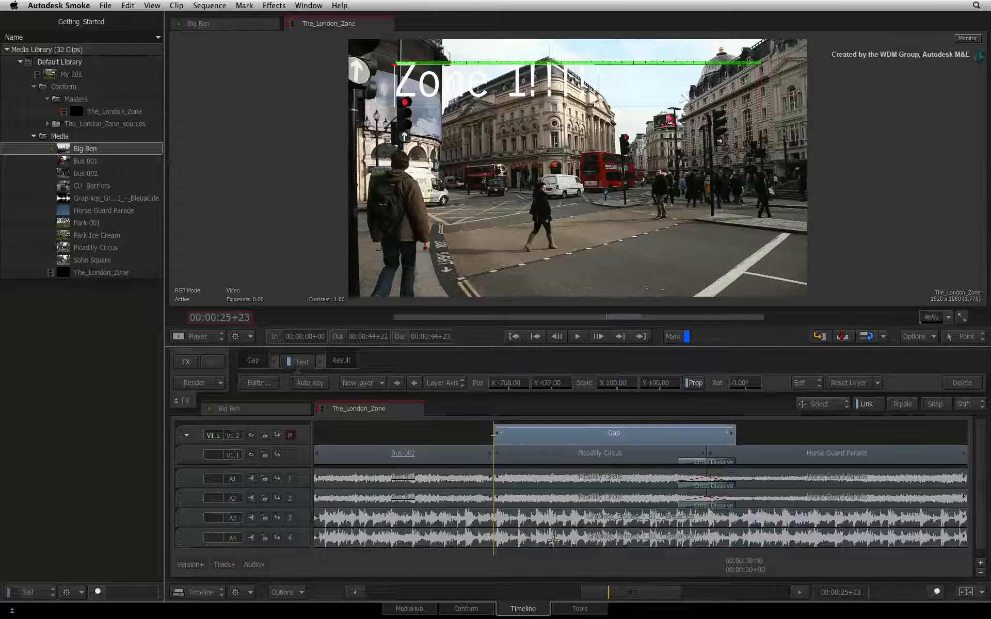
{"action": "left_click_drag", "start_coordinate": [496, 560], "coordinate": [522, 560]}
{"action": "key", "text": "Up"}
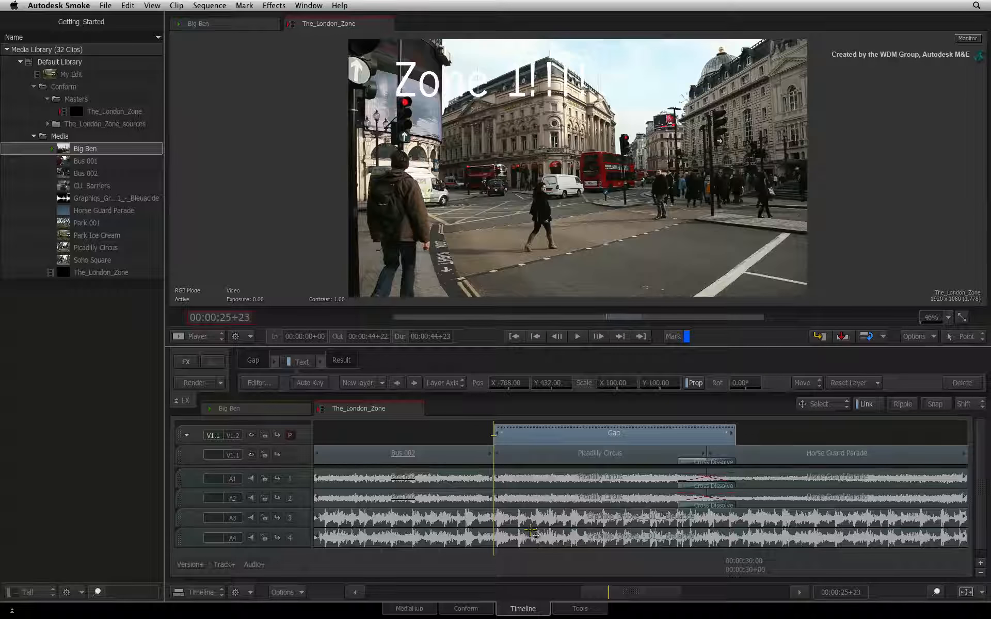
Step: Open the full Text editor and examine the axis settings for Characters and Layer
{"action": "left_click", "coordinate": [256, 383]}
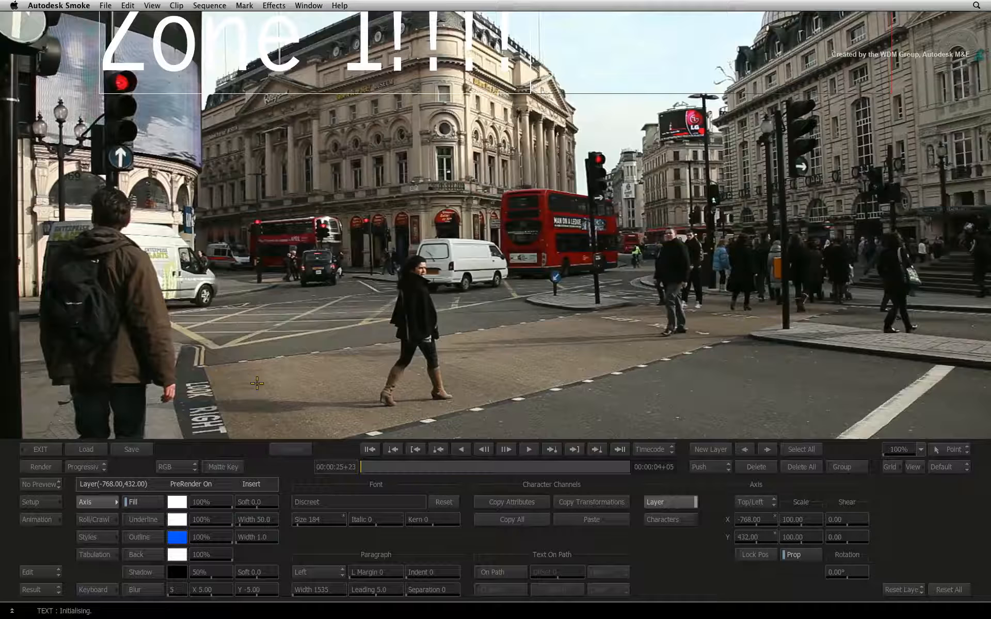
{"action": "left_click_drag", "start_coordinate": [897, 453], "coordinate": [878, 456]}
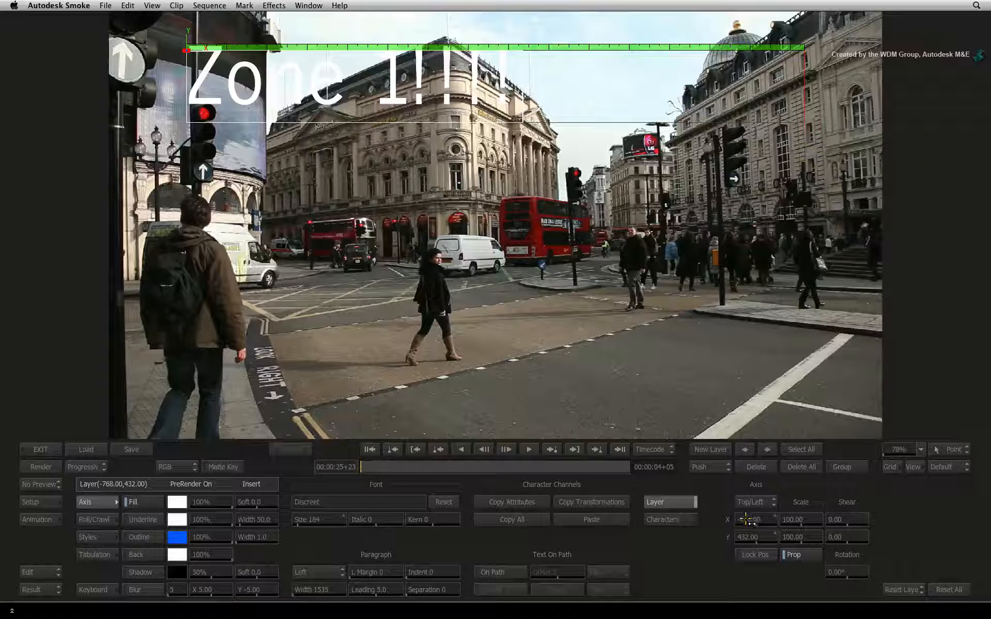
{"action": "left_click", "coordinate": [694, 520]}
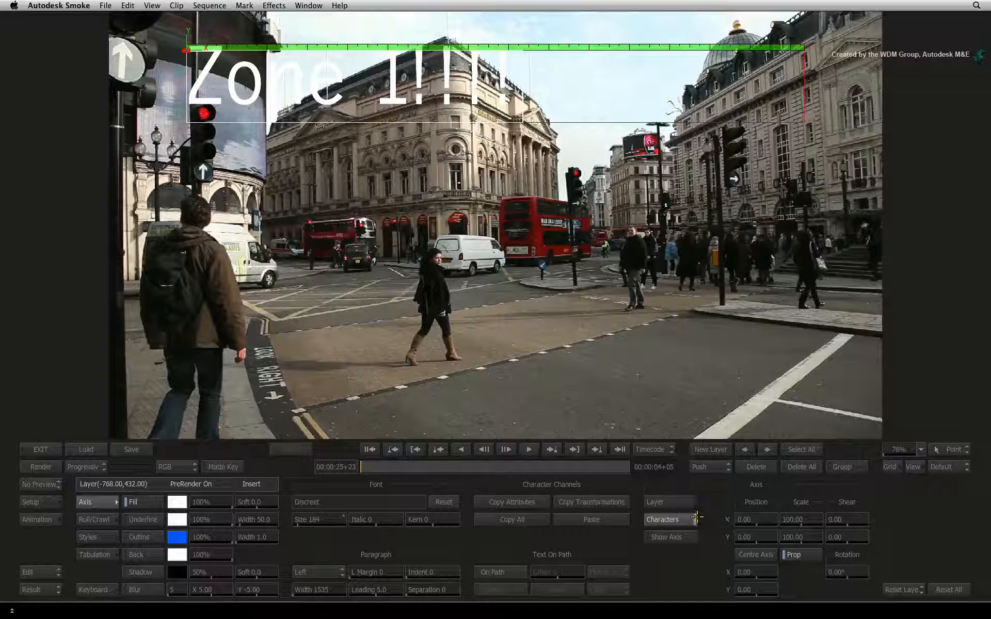
{"action": "left_click", "coordinate": [679, 502]}
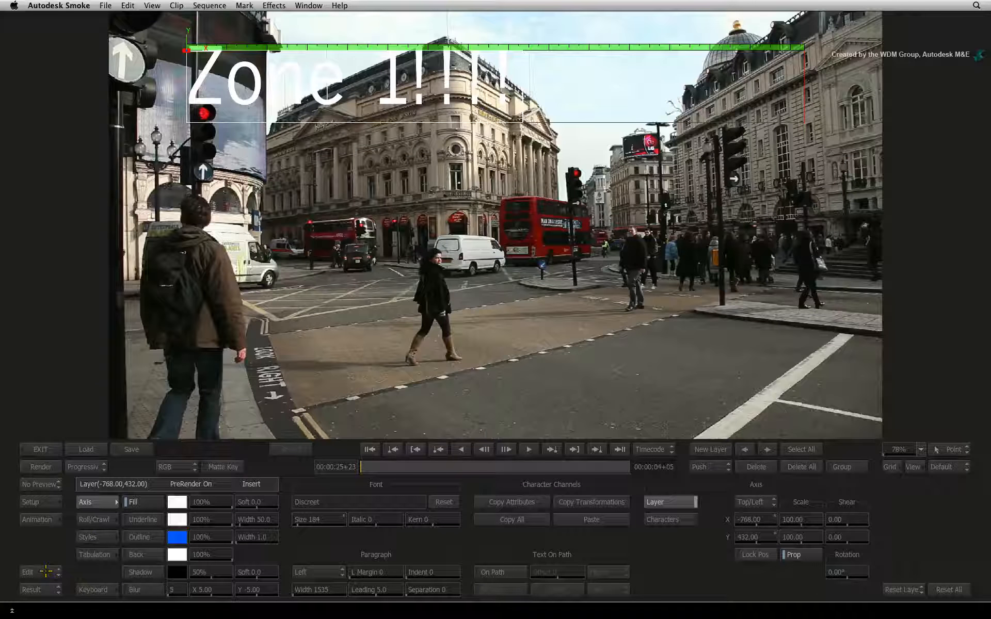
Step: Toggle the text interaction between Edit and Move modes, returning to Edit
{"action": "key", "text": "Escape"}
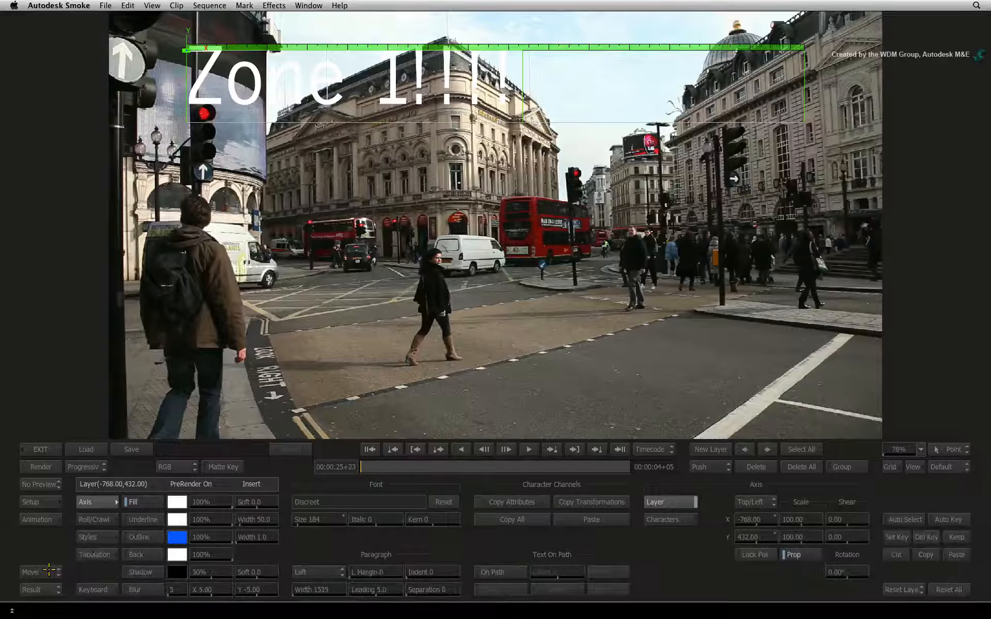
{"action": "key", "text": "Escape"}
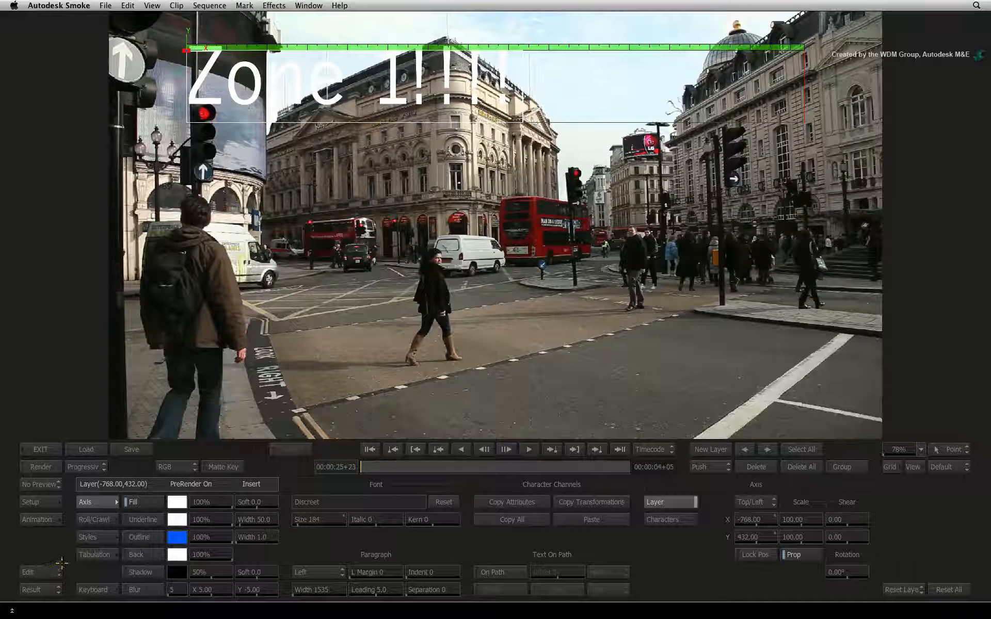
{"action": "left_click", "coordinate": [58, 567]}
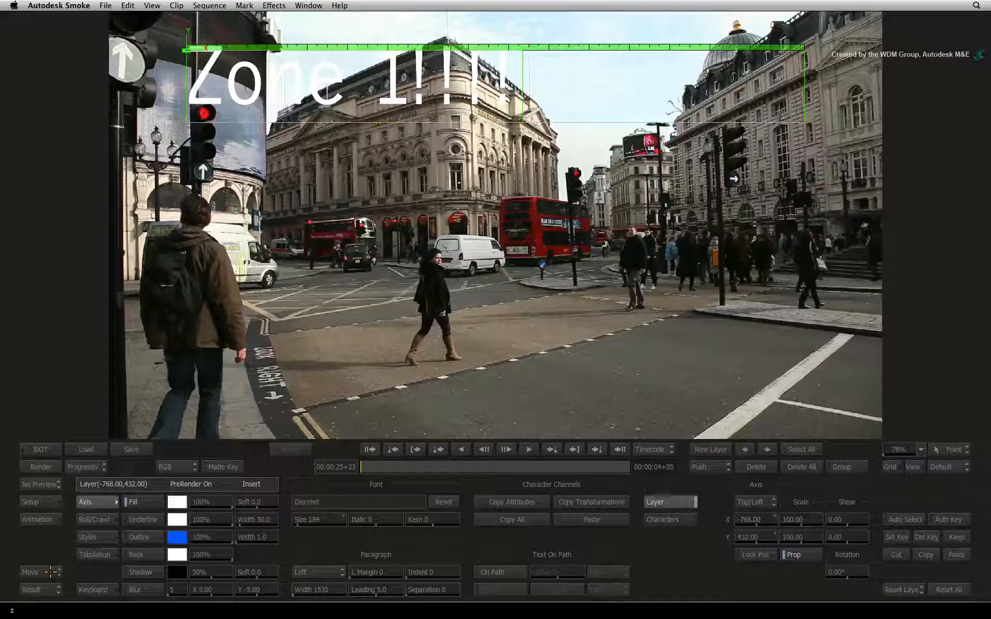
{"action": "left_click", "coordinate": [51, 572]}
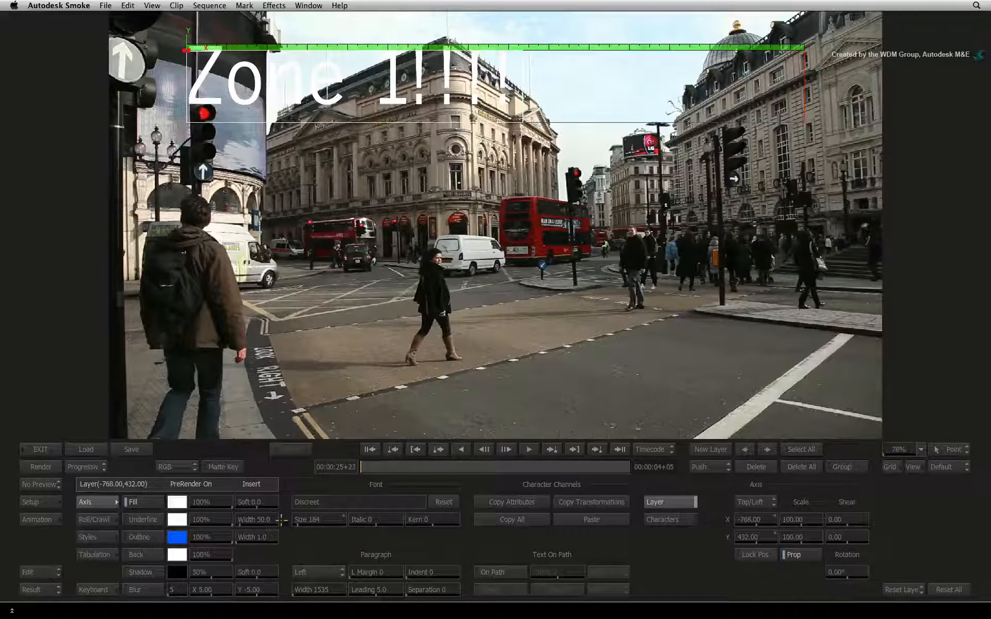
Step: Select all of the text and change its Fill colour to yellow
{"action": "left_click", "coordinate": [802, 449]}
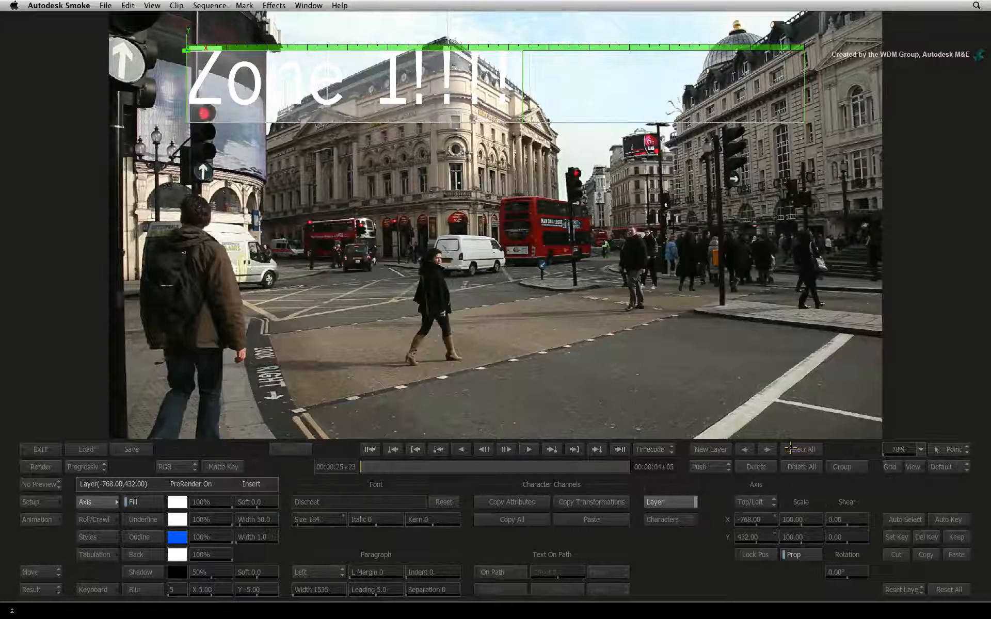
{"action": "left_click", "coordinate": [173, 502]}
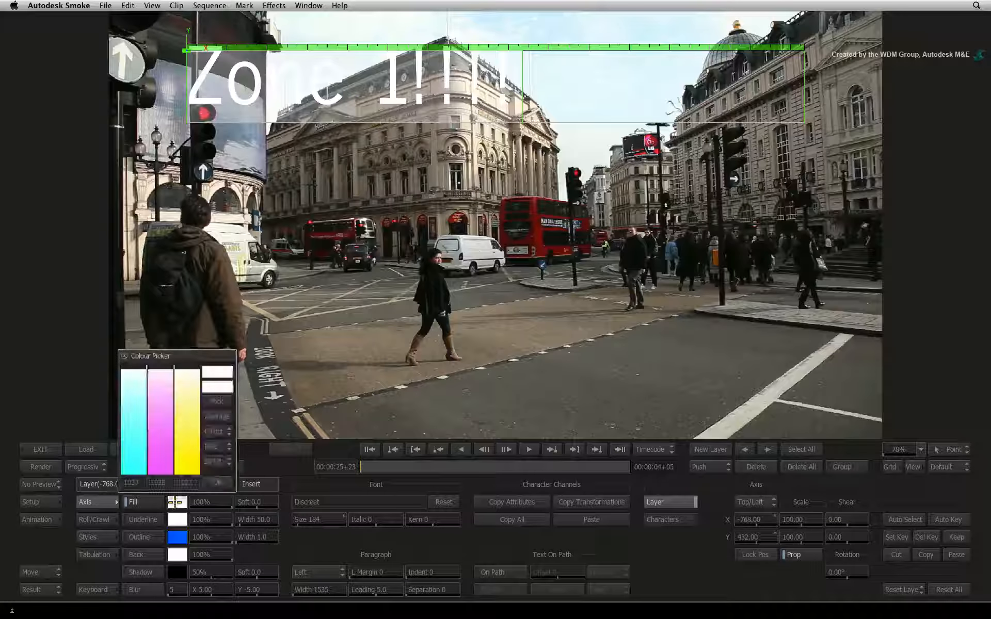
{"action": "left_click_drag", "start_coordinate": [195, 419], "coordinate": [188, 473]}
{"action": "left_click", "coordinate": [217, 376]}
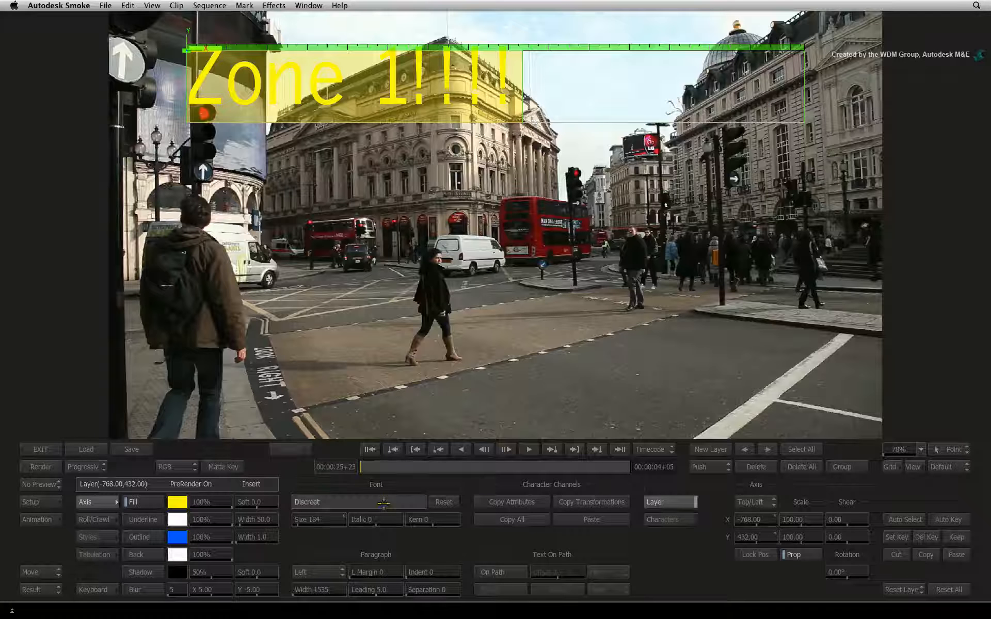
Step: Open the font browser in Proxies view and generate preview proxies for the Discreet fonts
{"action": "left_click", "coordinate": [384, 502]}
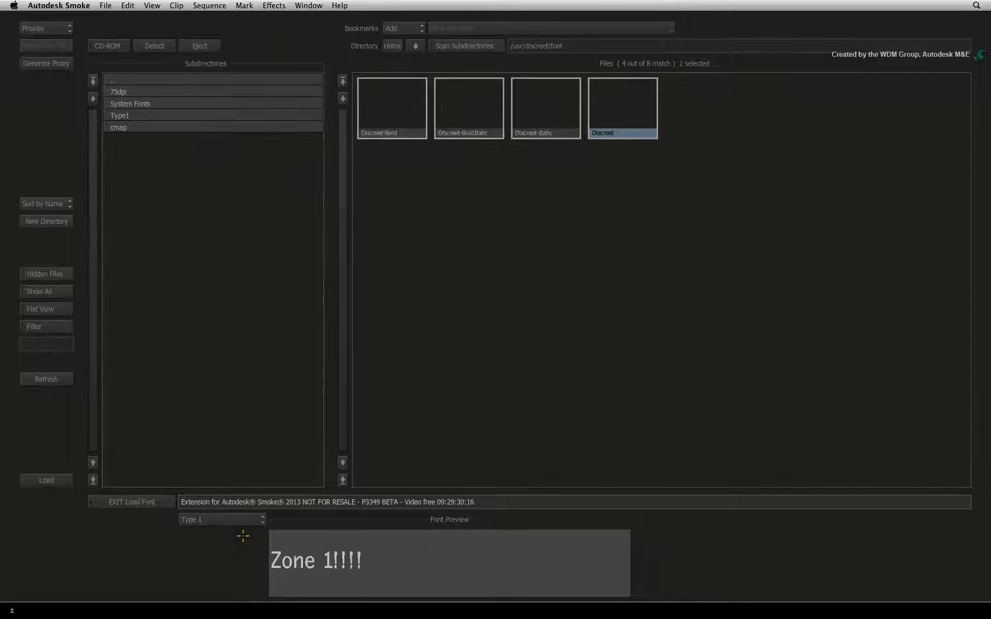
{"action": "left_click", "coordinate": [59, 27]}
{"action": "left_click", "coordinate": [59, 28]}
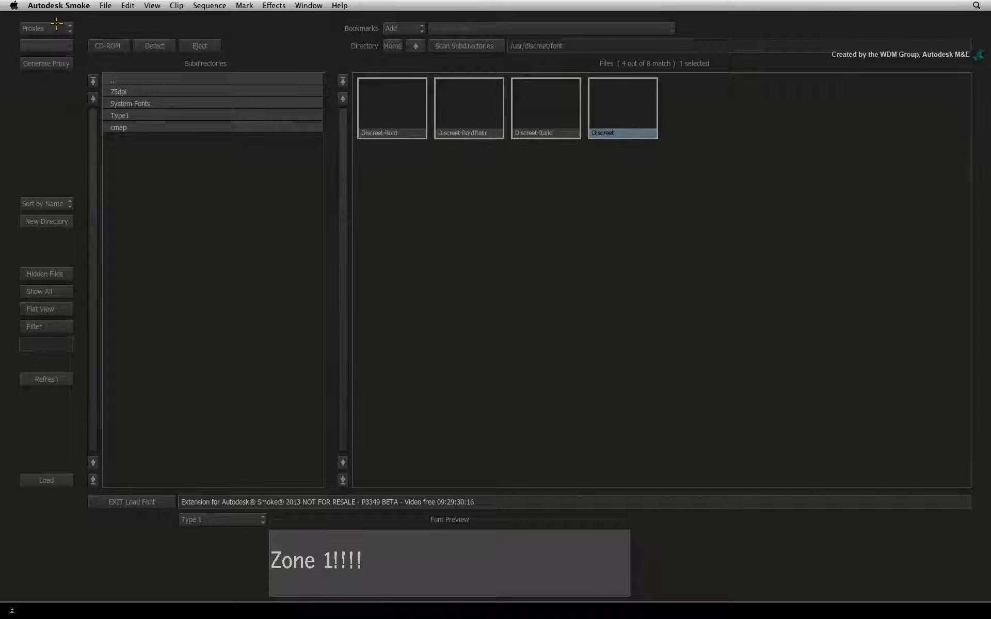
{"action": "left_click", "coordinate": [46, 63]}
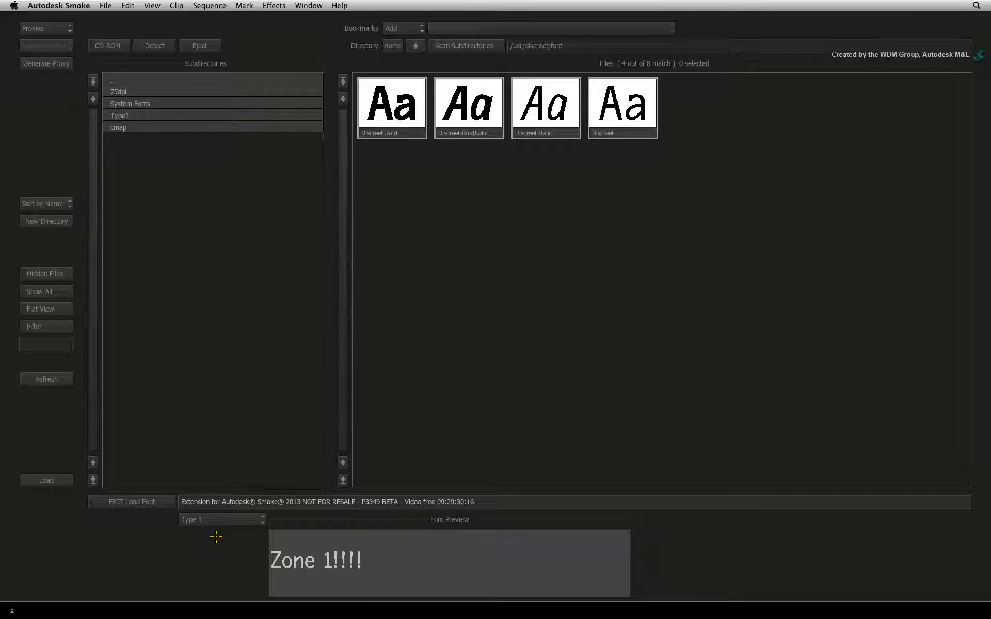
Step: Set the font type filter to Auto and load Arial Black.ttf from the System Fonts directory
{"action": "left_click", "coordinate": [230, 519]}
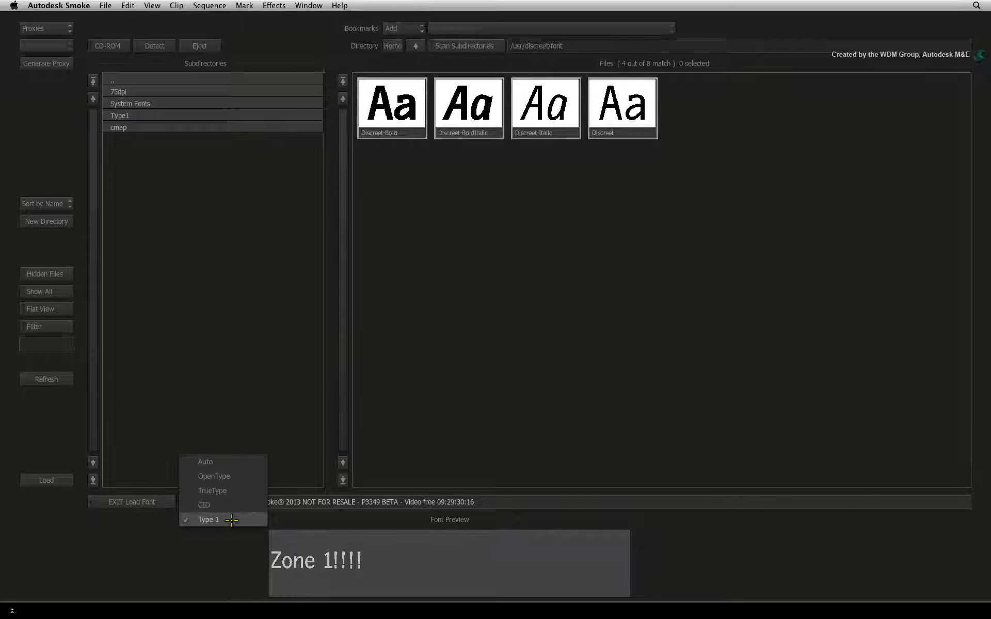
{"action": "left_click", "coordinate": [238, 462]}
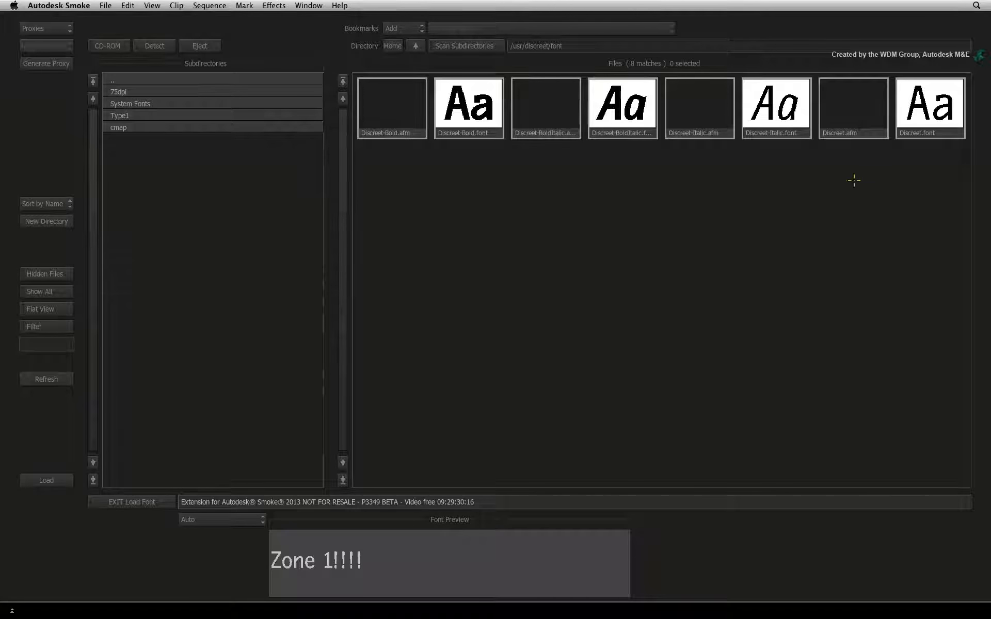
{"action": "left_click", "coordinate": [170, 103]}
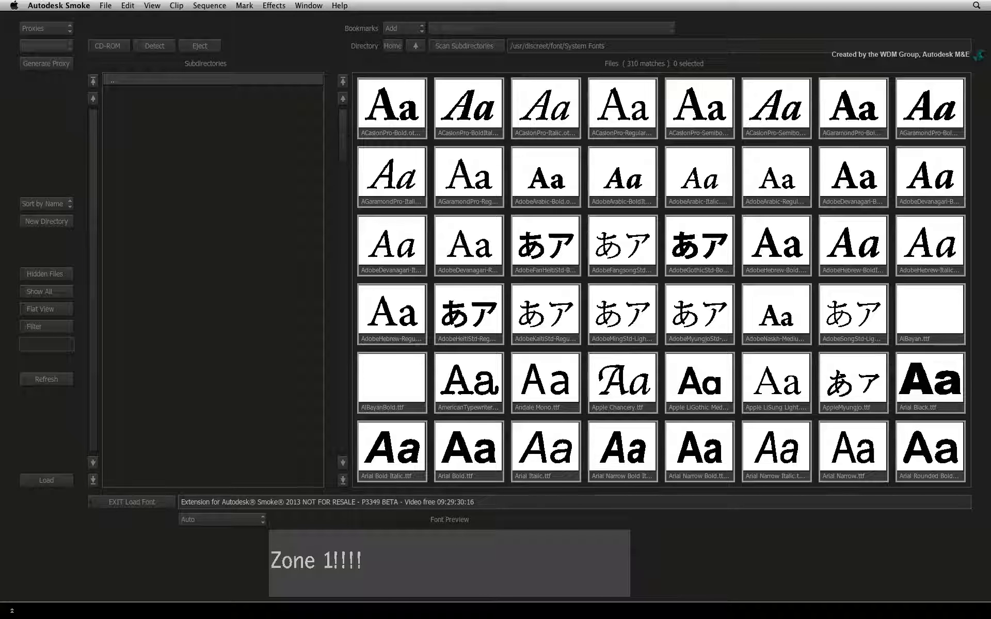
{"action": "left_click", "coordinate": [924, 384]}
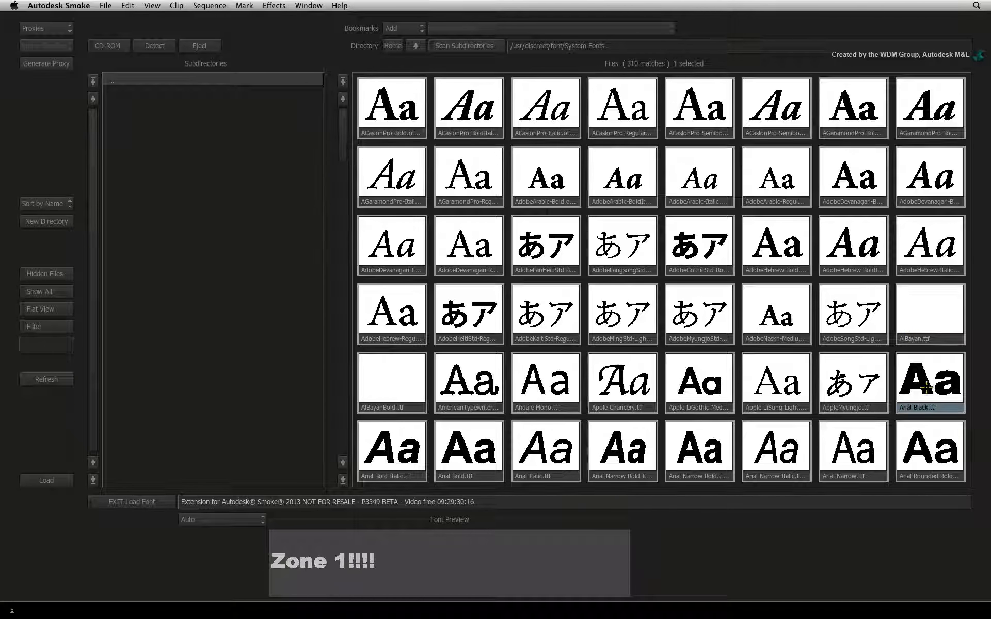
{"action": "left_click", "coordinate": [41, 480]}
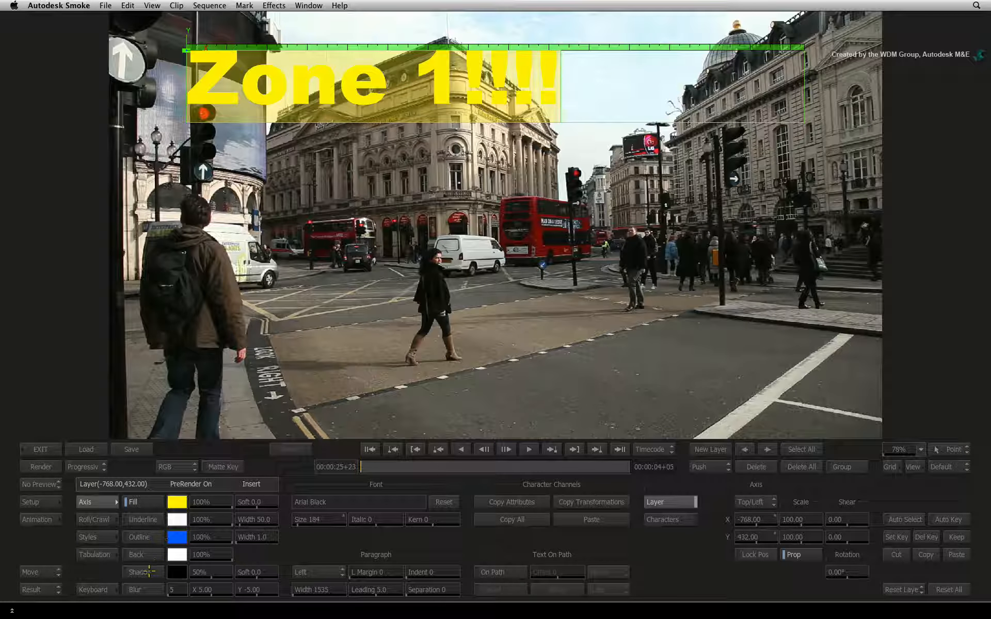
Step: Turn on Shadow and Blur for the "Zone 1!!!!" text
{"action": "left_click", "coordinate": [149, 572]}
{"action": "left_click", "coordinate": [146, 589]}
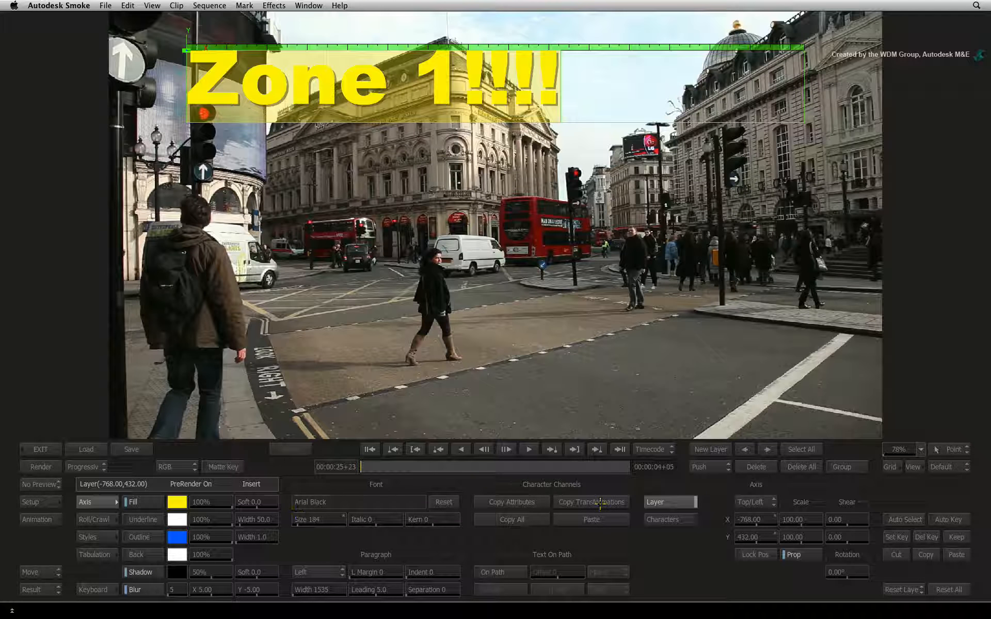
Step: Animate the text layer with Auto Key from X -40.99, Y 446.00 at the first frame to Y -326.00 at the last
{"action": "key", "text": "Escape"}
{"action": "left_click_drag", "start_coordinate": [195, 48], "coordinate": [488, 42]}
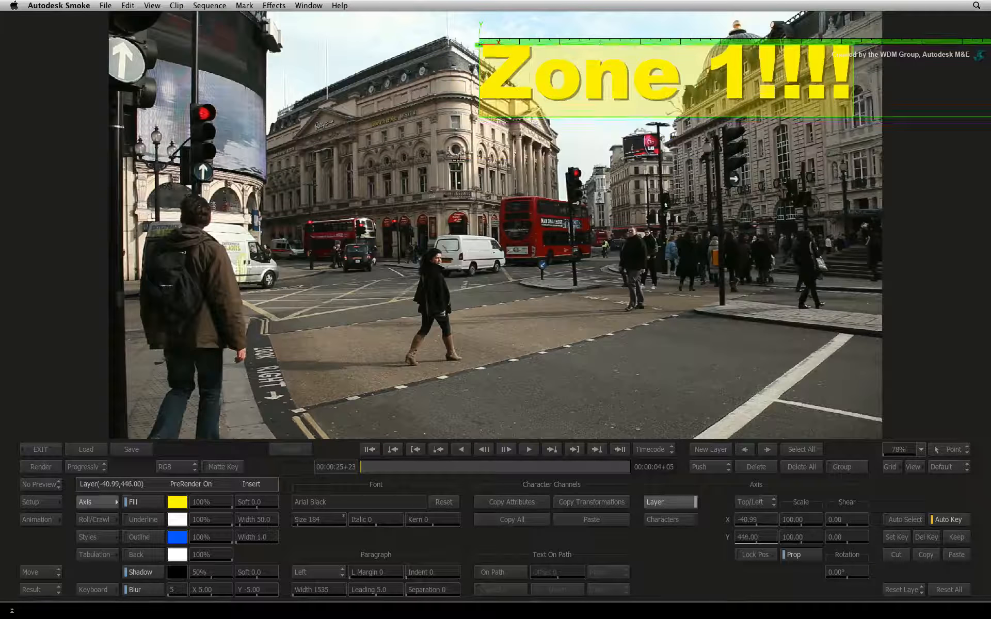
{"action": "left_click", "coordinate": [619, 449]}
{"action": "left_click_drag", "start_coordinate": [755, 540], "coordinate": [527, 497]}
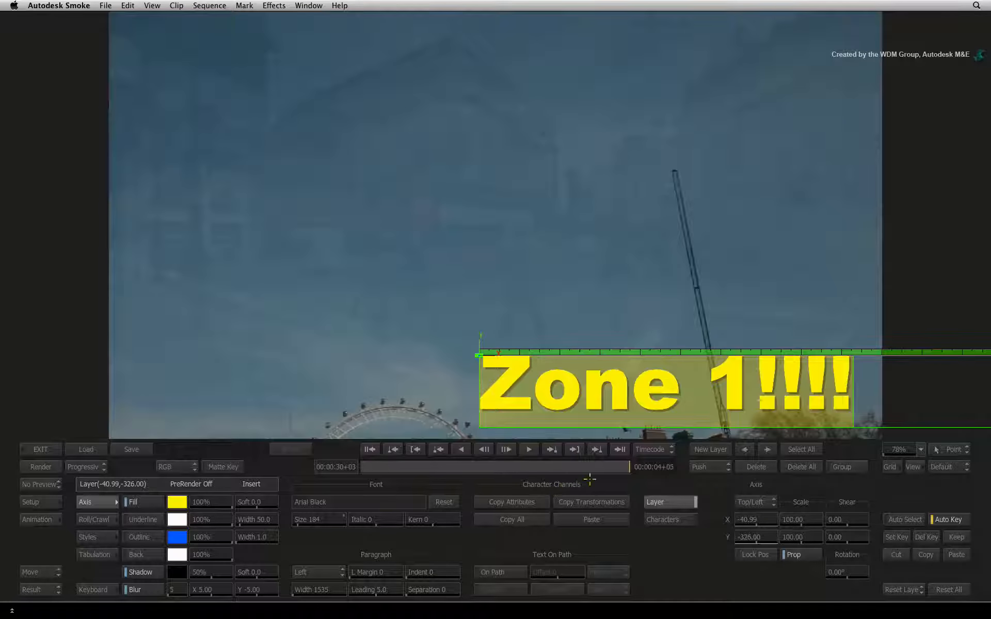
{"action": "left_click", "coordinate": [947, 520]}
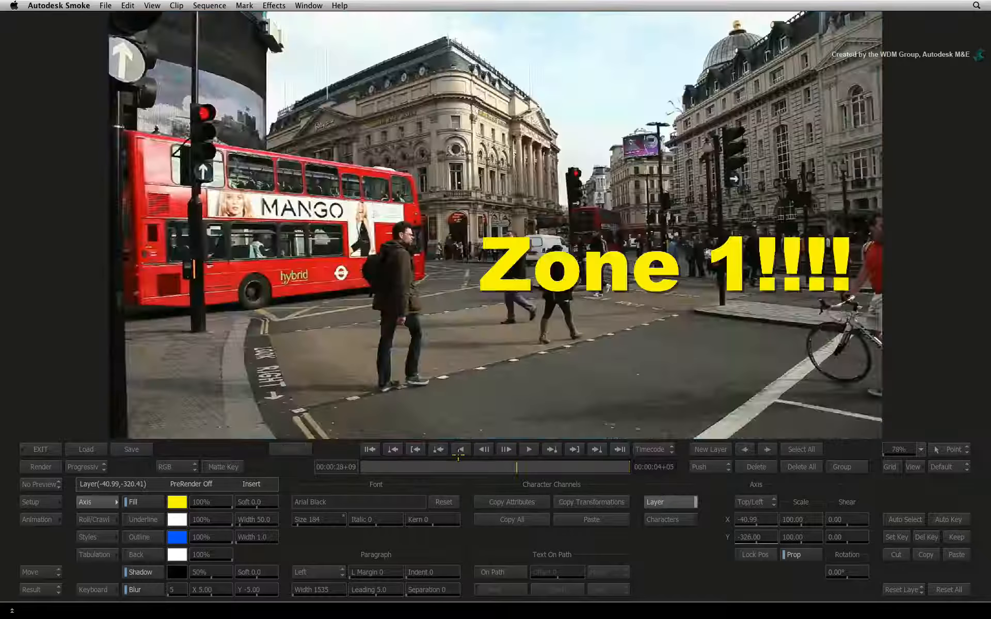
Step: Preview the text animation, return to the first frame and exit the Text editor to the timeline
{"action": "left_click", "coordinate": [415, 449]}
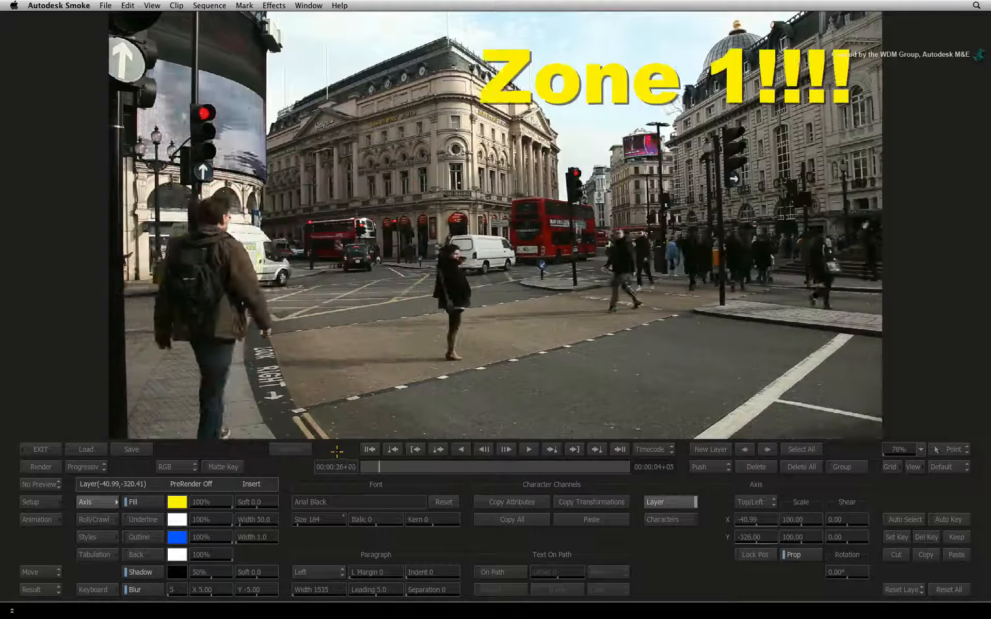
{"action": "left_click_drag", "start_coordinate": [419, 466], "coordinate": [271, 455]}
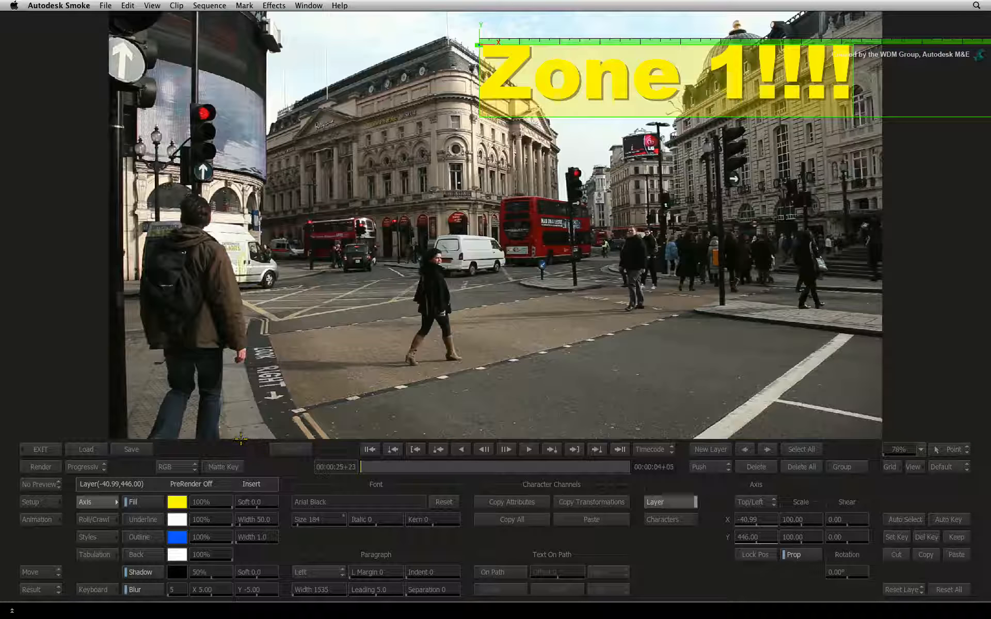
{"action": "left_click", "coordinate": [43, 449]}
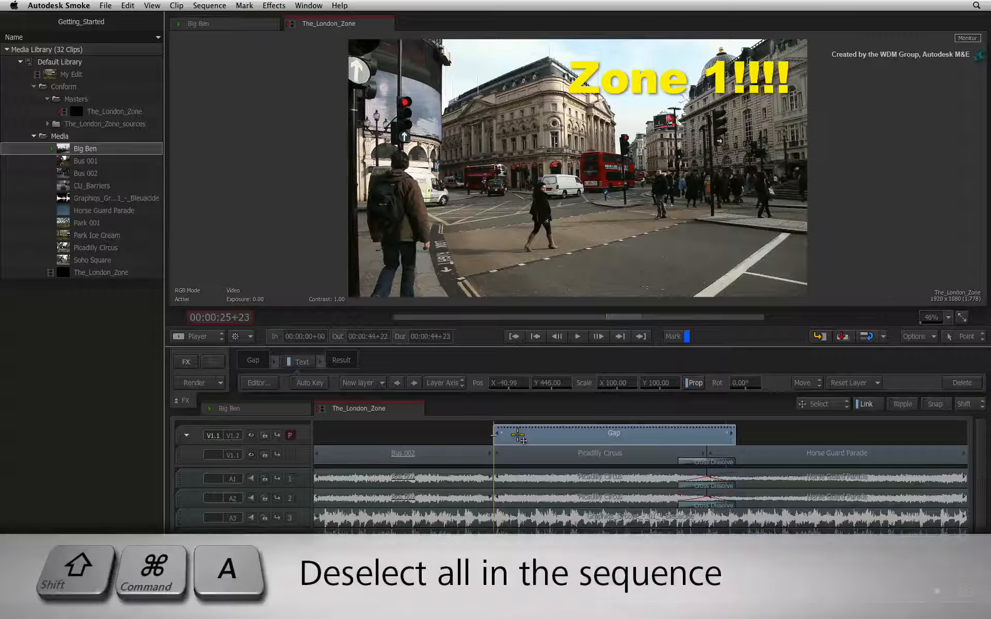
Step: Deselect everything in the sequence and add a Dissolve transition at the start of the title's gap segment
{"action": "key", "text": "shift+super+a"}
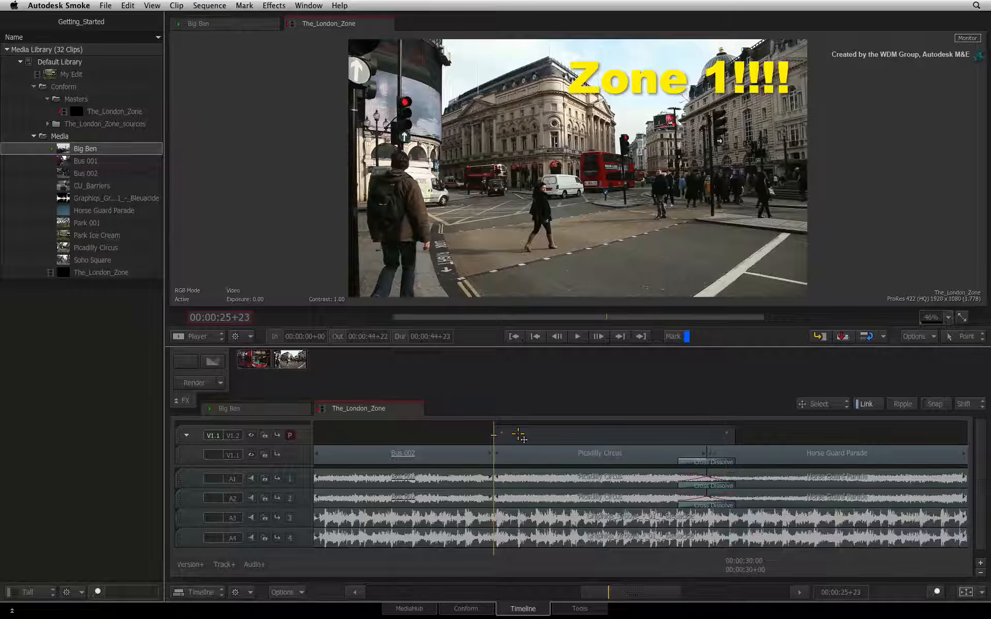
{"action": "left_click", "coordinate": [229, 361]}
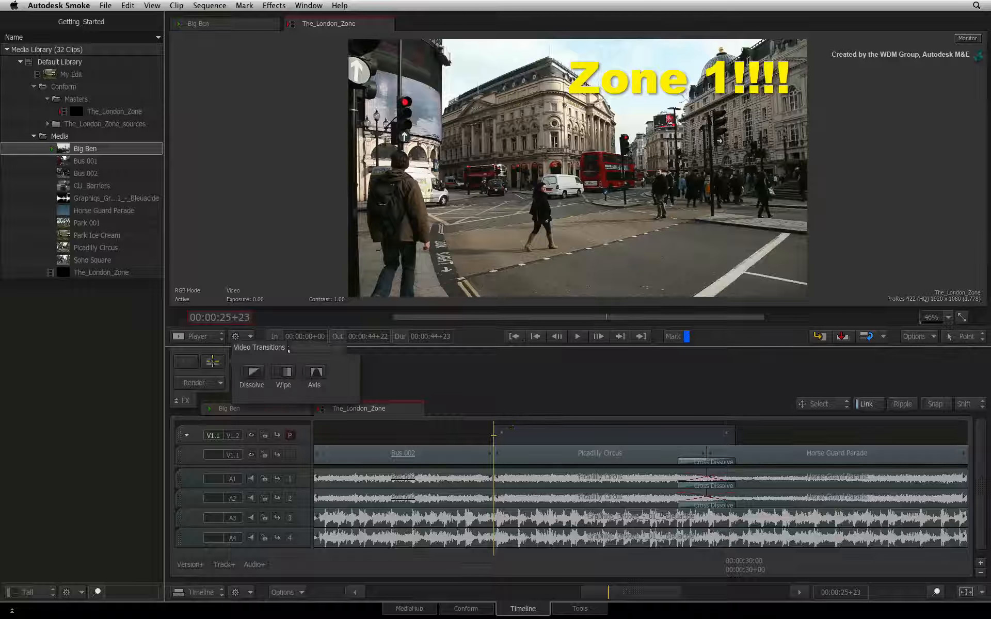
{"action": "left_click", "coordinate": [255, 371]}
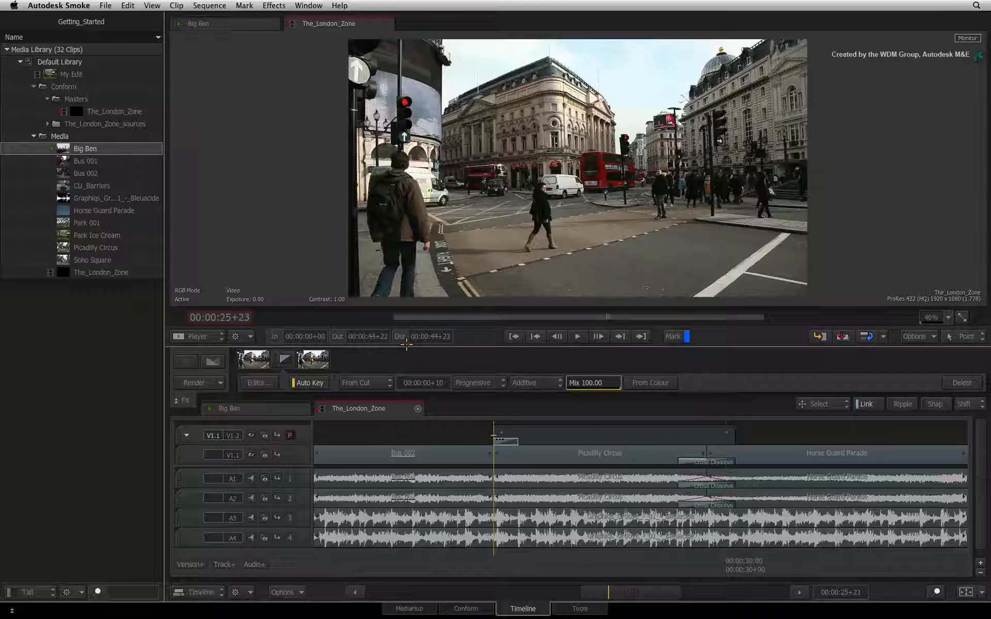
Step: Add a dissolve at the end of the title's gap segment and set its duration to 00:00:01+00
{"action": "key", "text": "Down"}
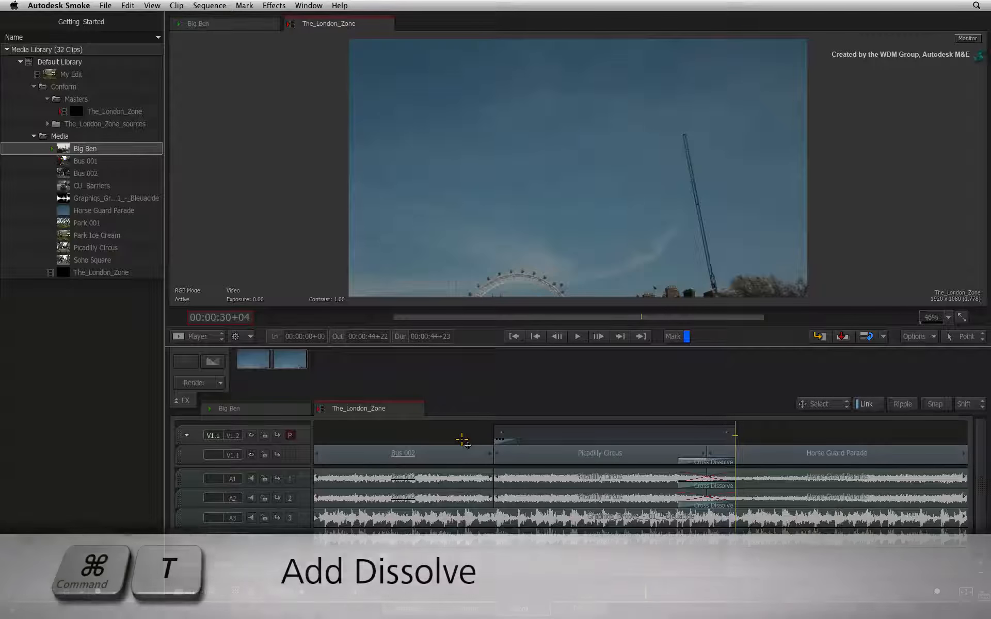
{"action": "key", "text": "super+t"}
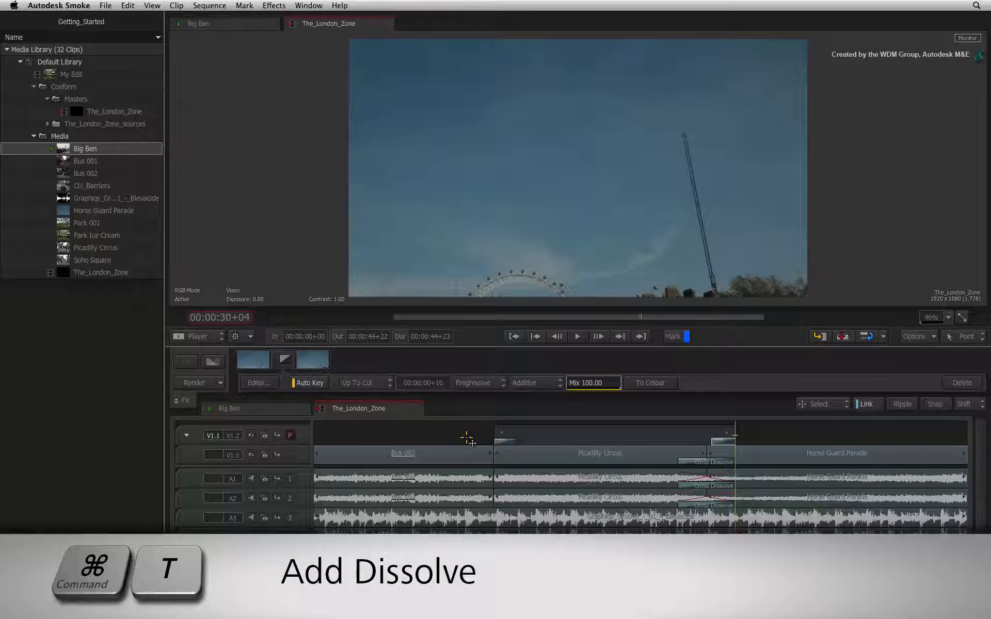
{"action": "left_click", "coordinate": [430, 383]}
{"action": "left_click", "coordinate": [396, 349]}
{"action": "left_click", "coordinate": [432, 363]}
{"action": "key", "text": "Return"}
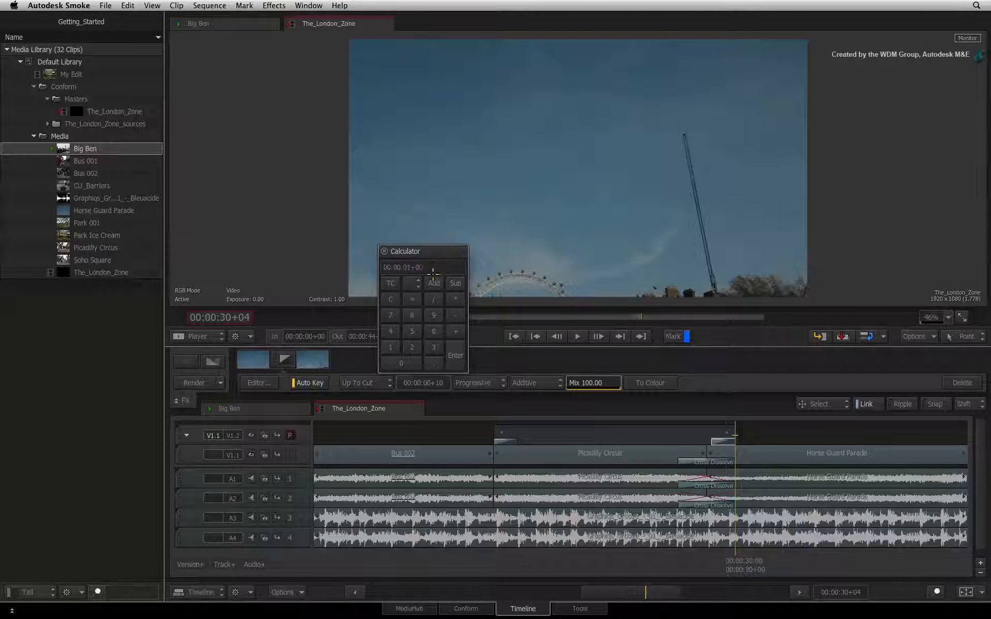
Step: Select the title's gap segment together with its start and end dissolves and render them
{"action": "left_click_drag", "start_coordinate": [700, 562], "coordinate": [508, 561]}
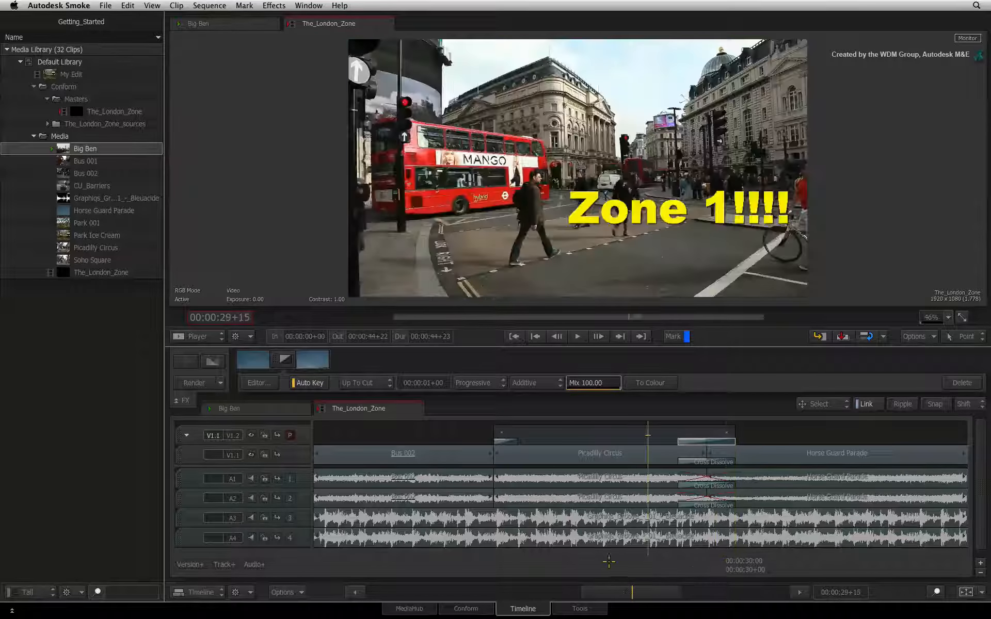
{"action": "left_click", "coordinate": [513, 441]}
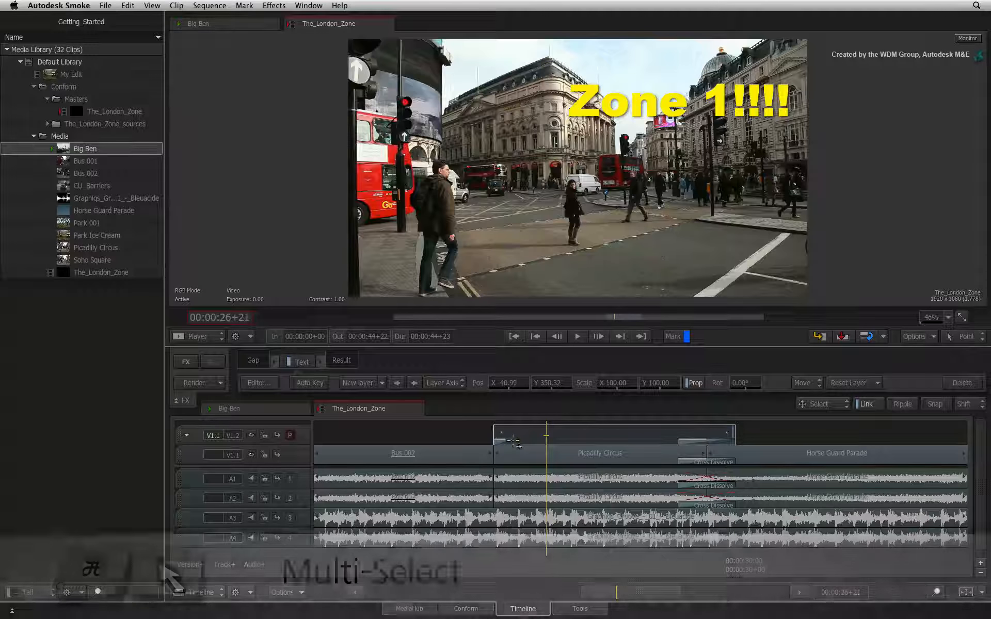
{"action": "left_click", "coordinate": [576, 435], "text": "super"}
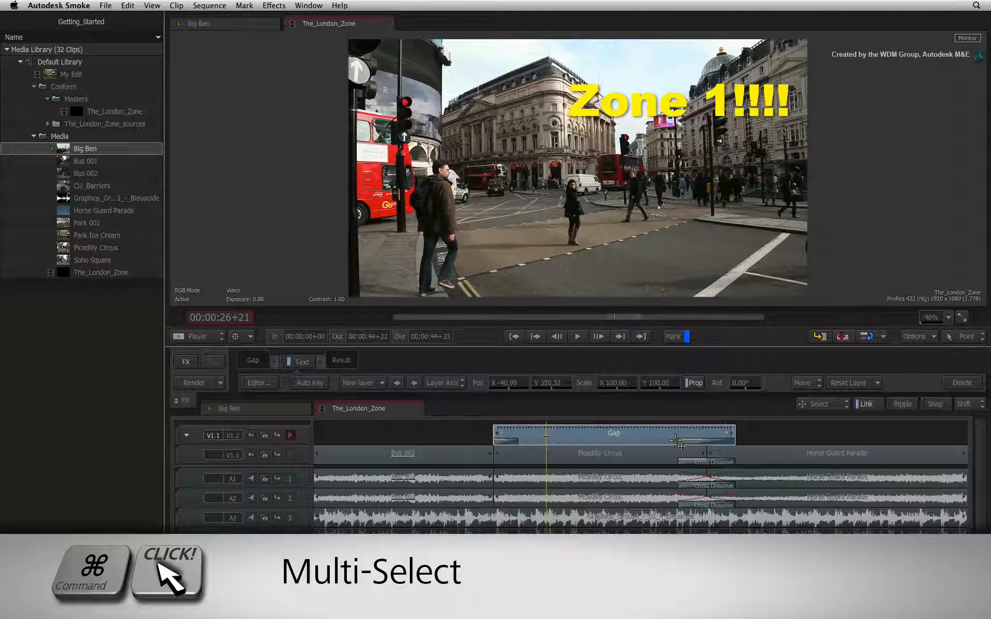
{"action": "left_click", "coordinate": [678, 442], "text": "super"}
{"action": "left_click", "coordinate": [508, 442], "text": "super"}
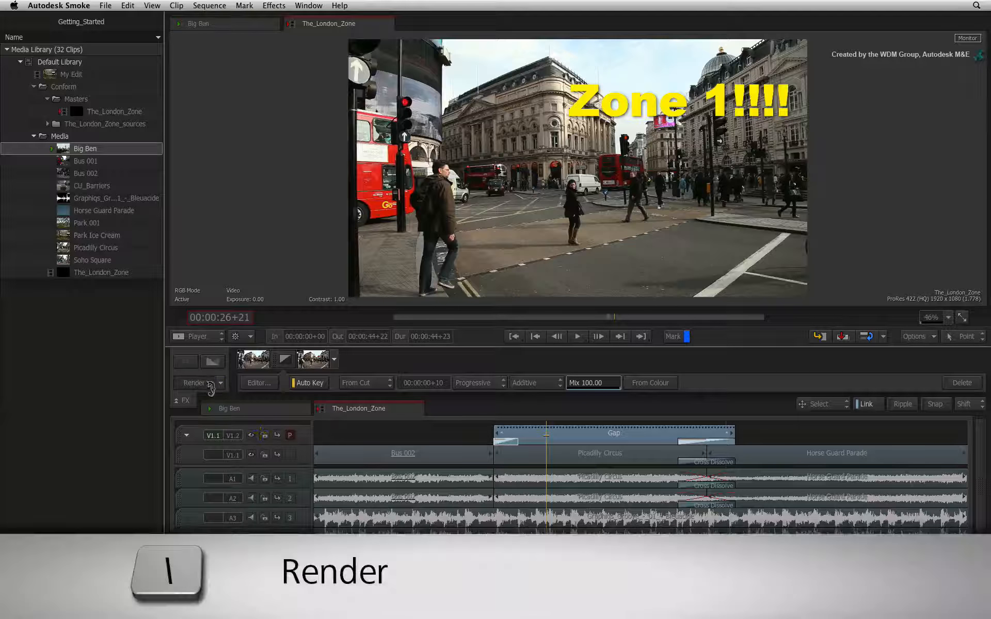
{"action": "left_click", "coordinate": [211, 387]}
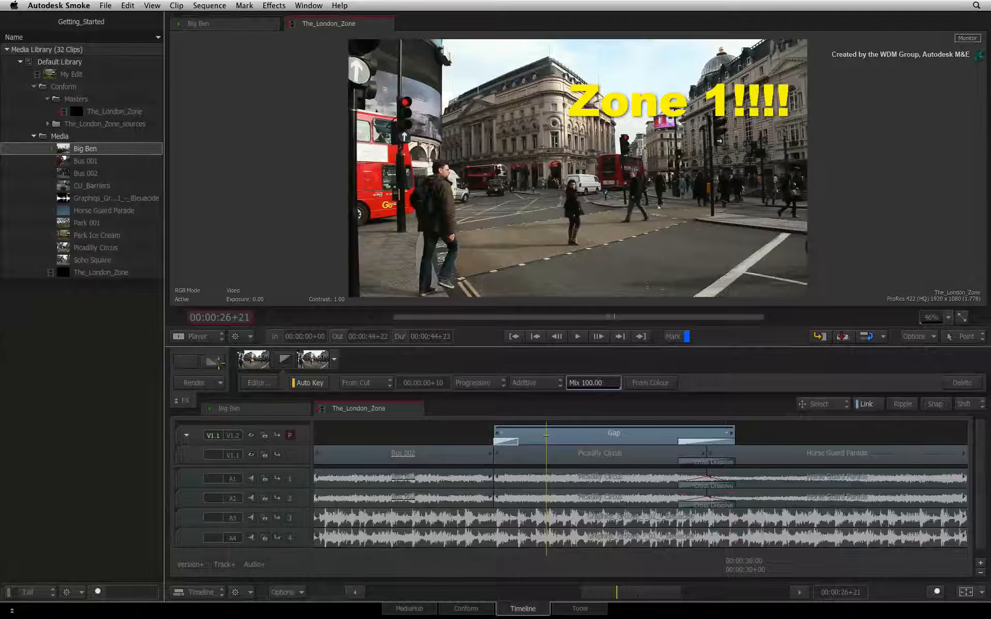
Step: Play the sequence from just before the title through its closing dissolve to review the rendered result
{"action": "left_click", "coordinate": [445, 561]}
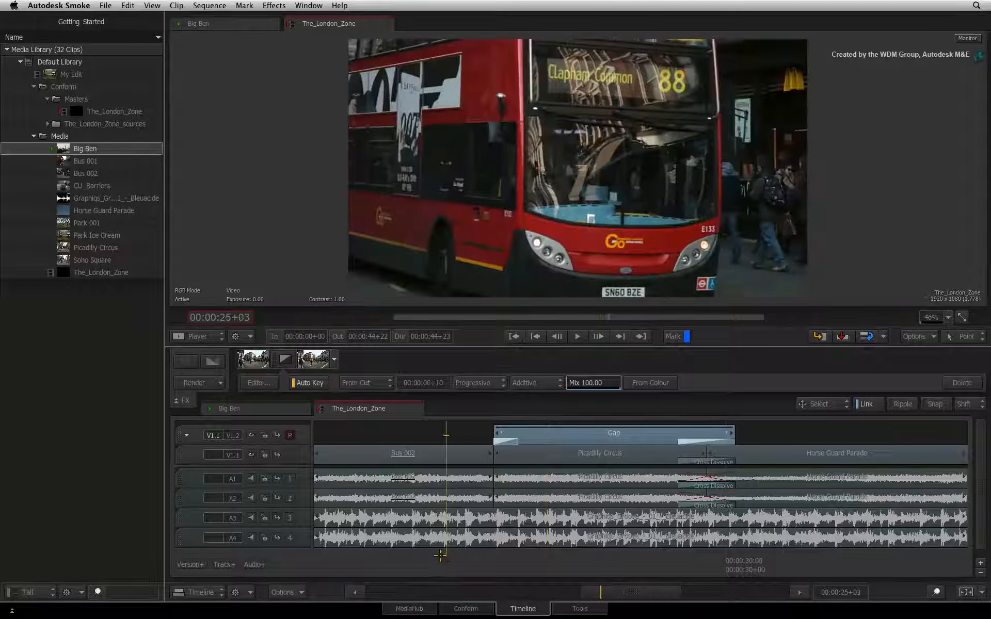
{"action": "key", "text": "space"}
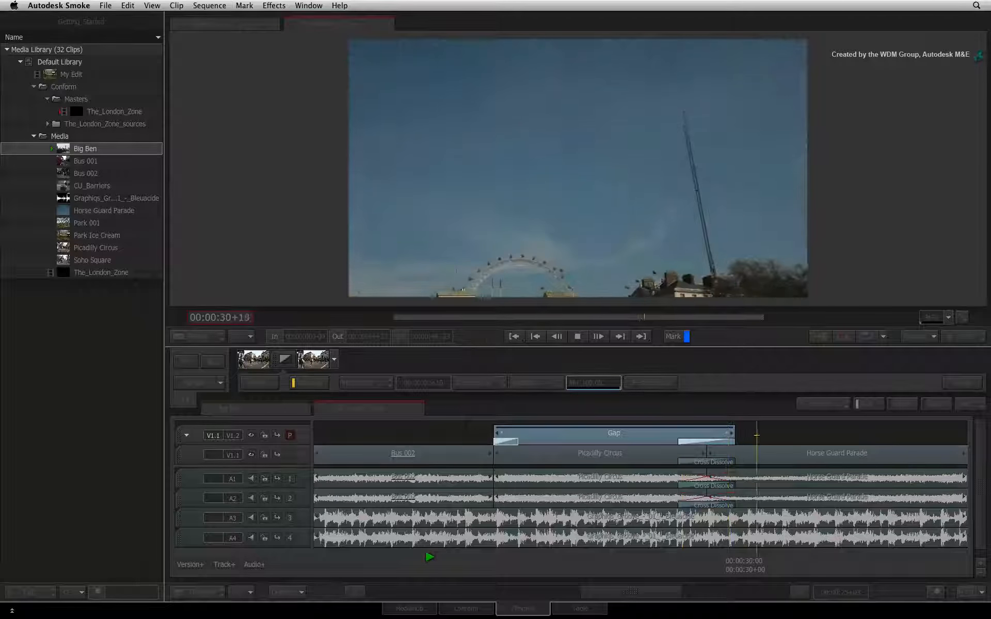
{"action": "key", "text": "space"}
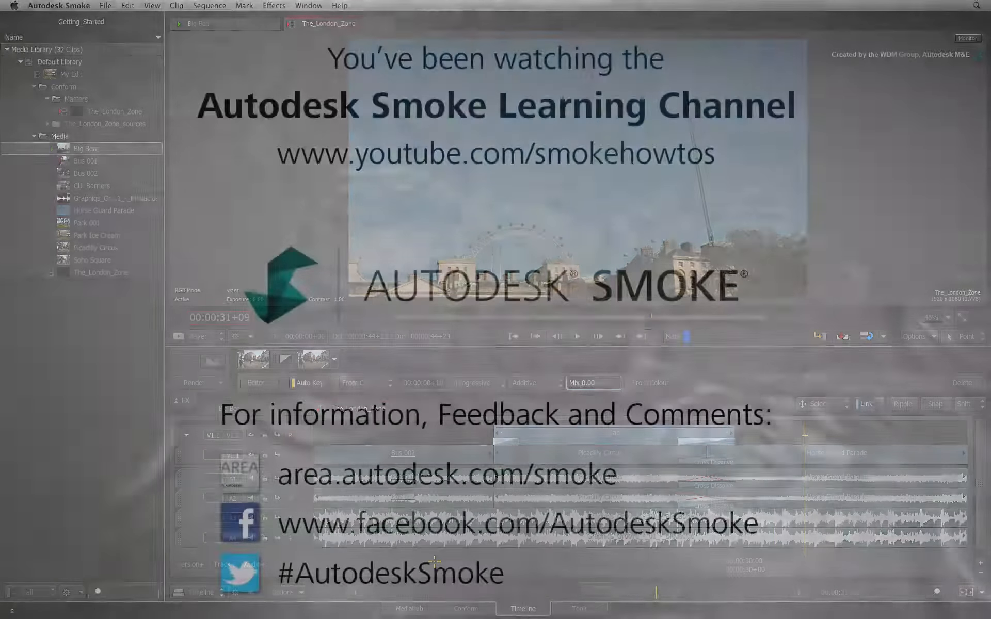